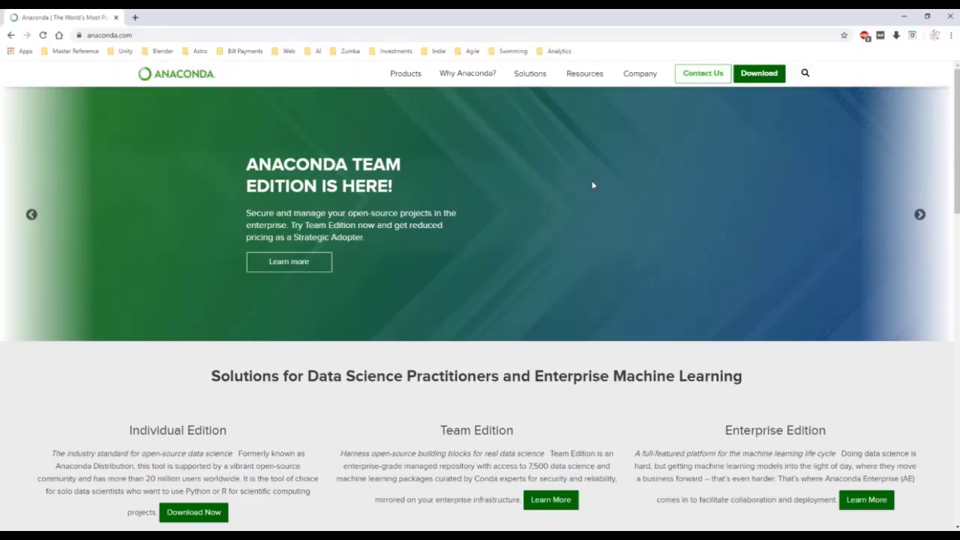
# Download the Windows installer of Anaconda Individual Edition 2020.02, Python 3.7 version, 64-bit.
pyautogui.scroll(-2, 591, 184)
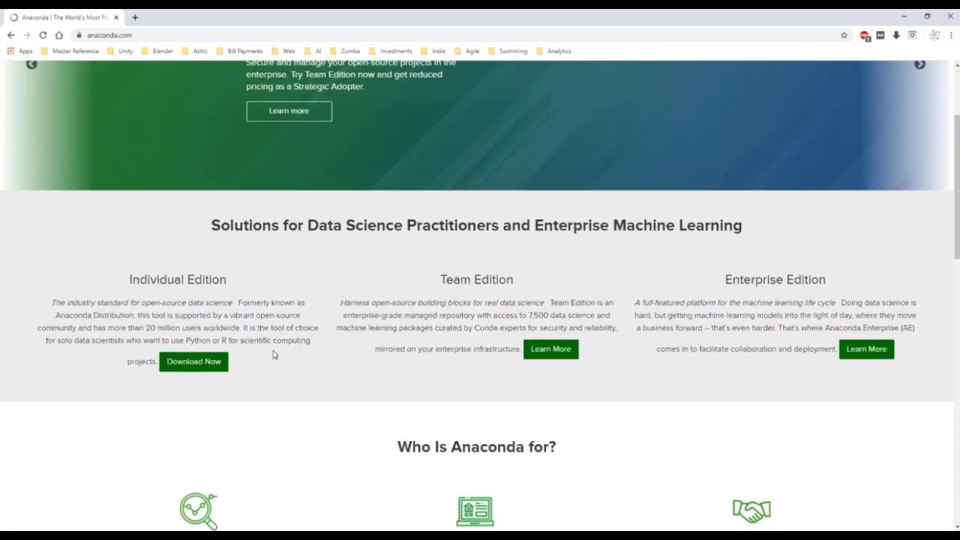
pyautogui.click(186, 371)
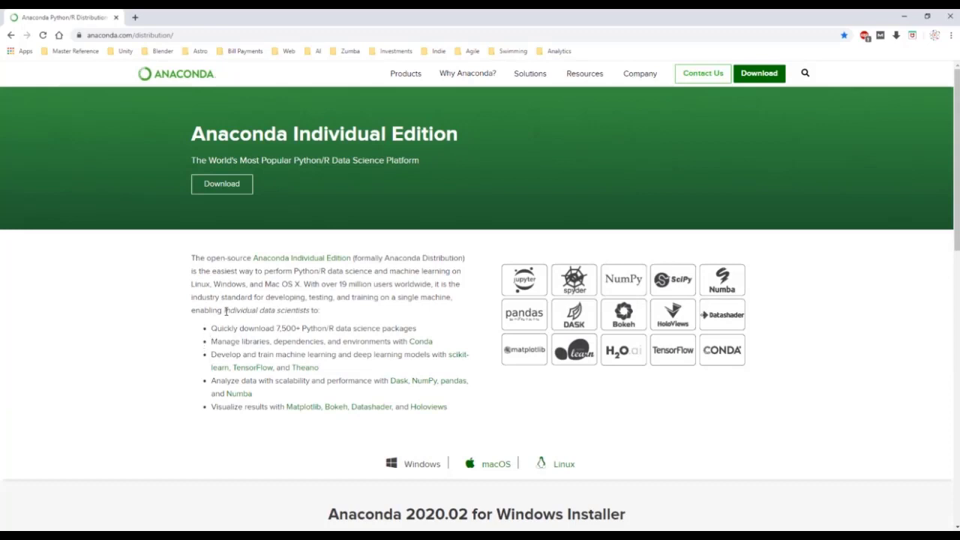
pyautogui.click(236, 187)
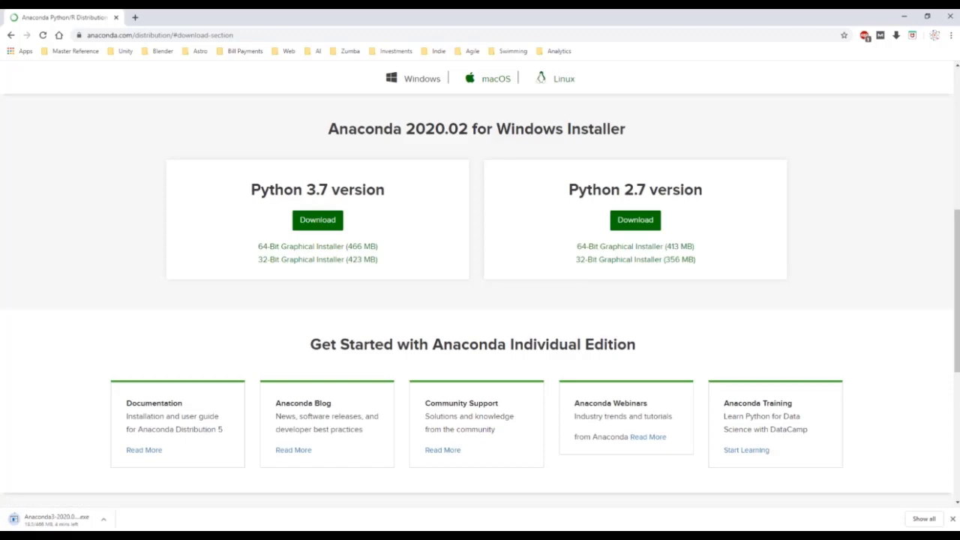
# Run the Anaconda3 installer from the desktop and accept its license agreement.
pyautogui.press('super+d')
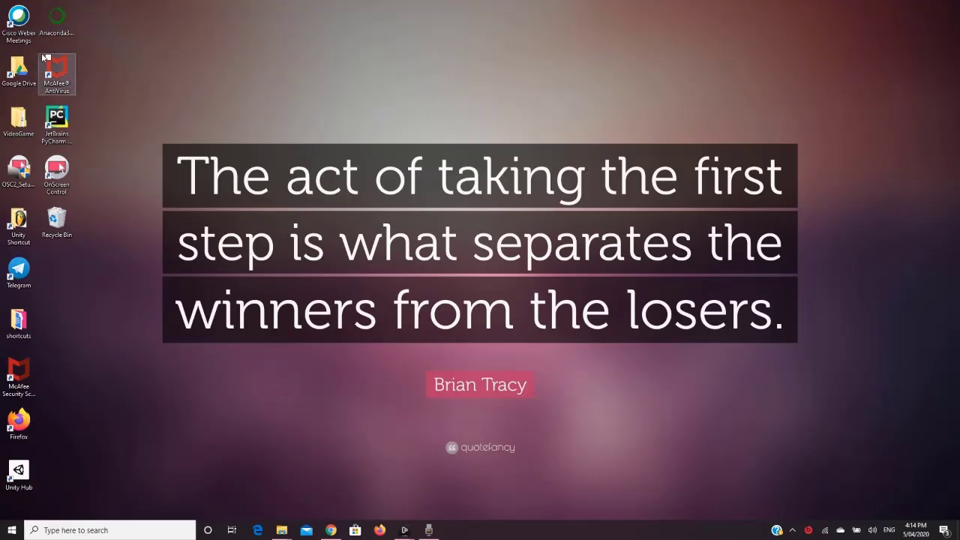
pyautogui.click(59, 31)
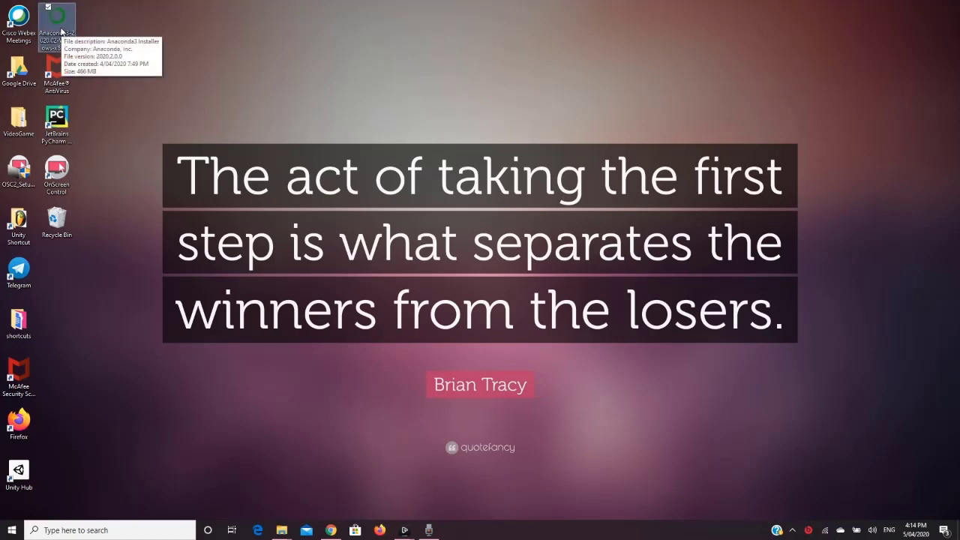
pyautogui.doubleClick(61, 31)
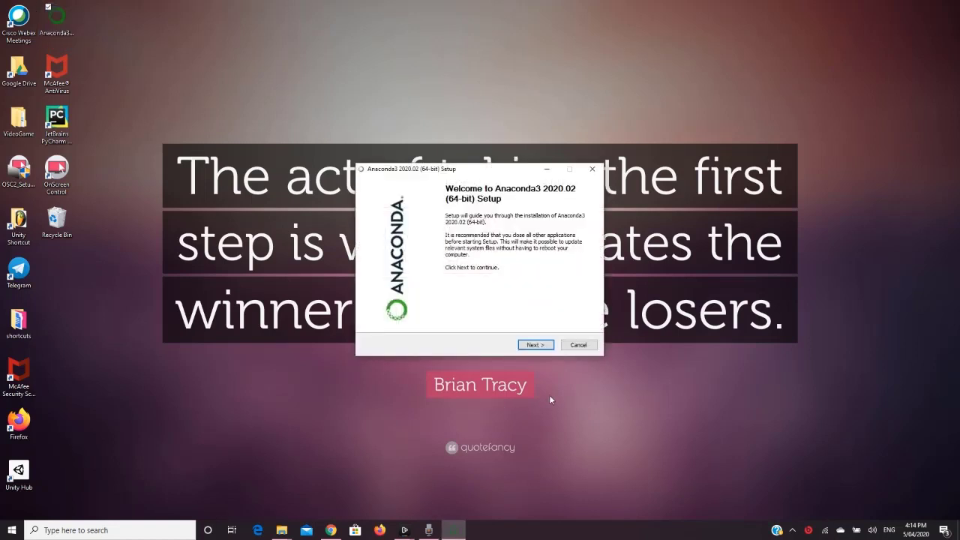
pyautogui.click(534, 347)
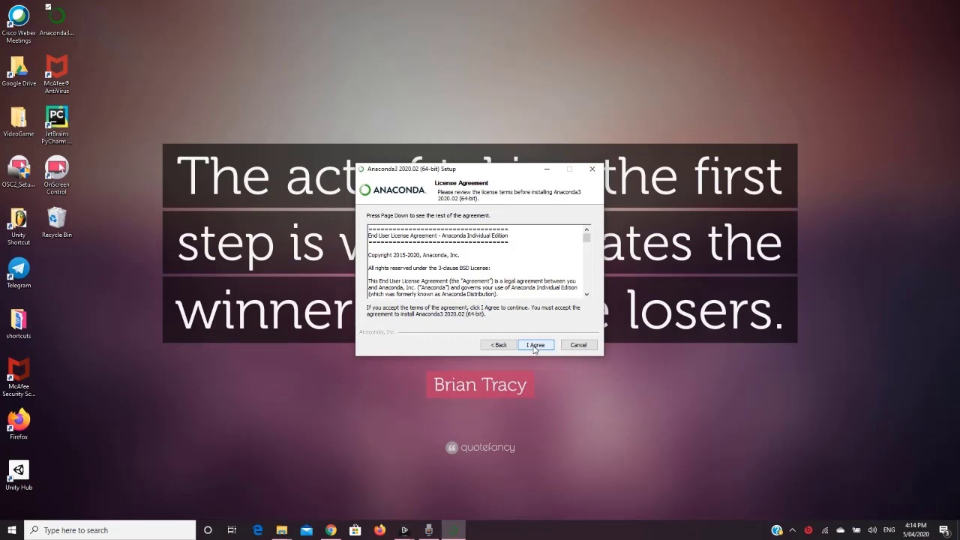
pyautogui.click(535, 346)
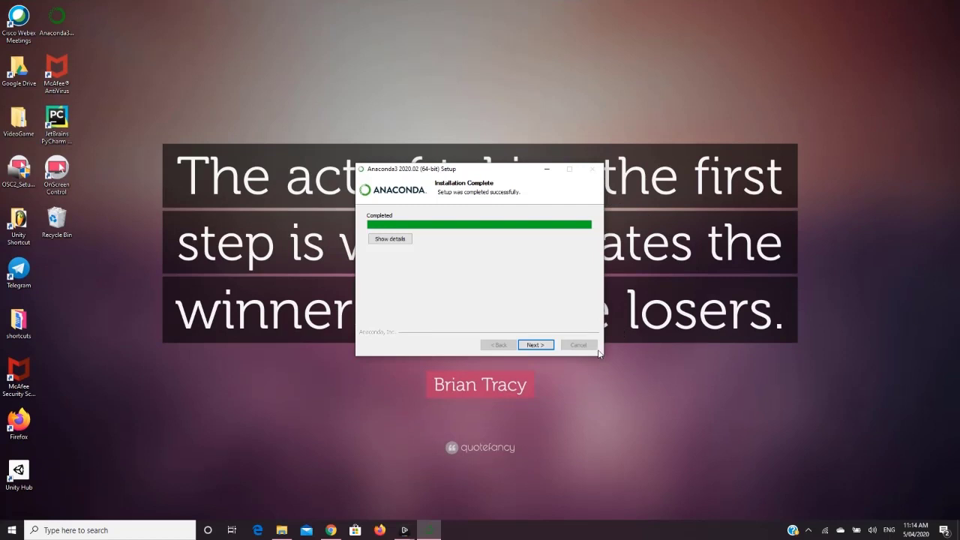
# Finish the Anaconda3 setup with both resource pages left enabled and view the Getting Started tutorial page.
pyautogui.click(533, 345)
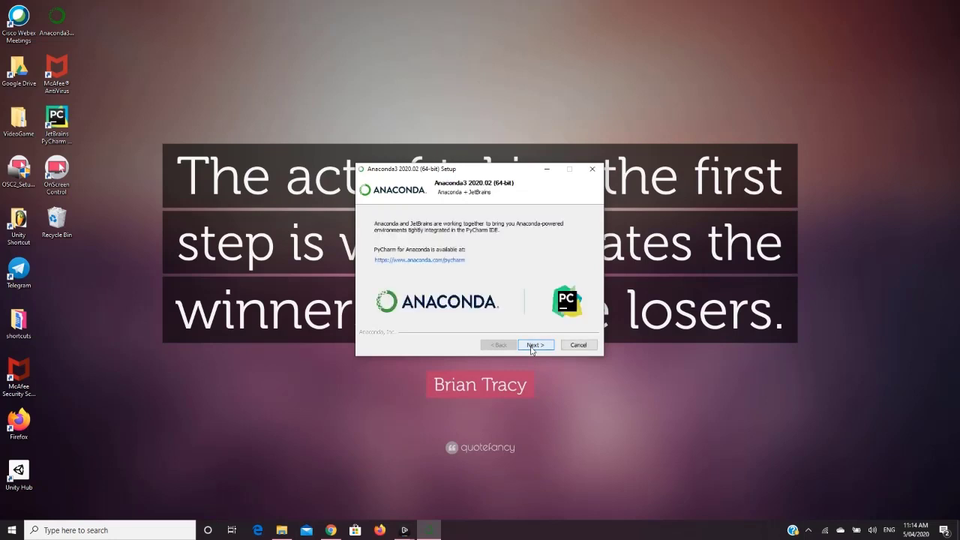
pyautogui.click(533, 345)
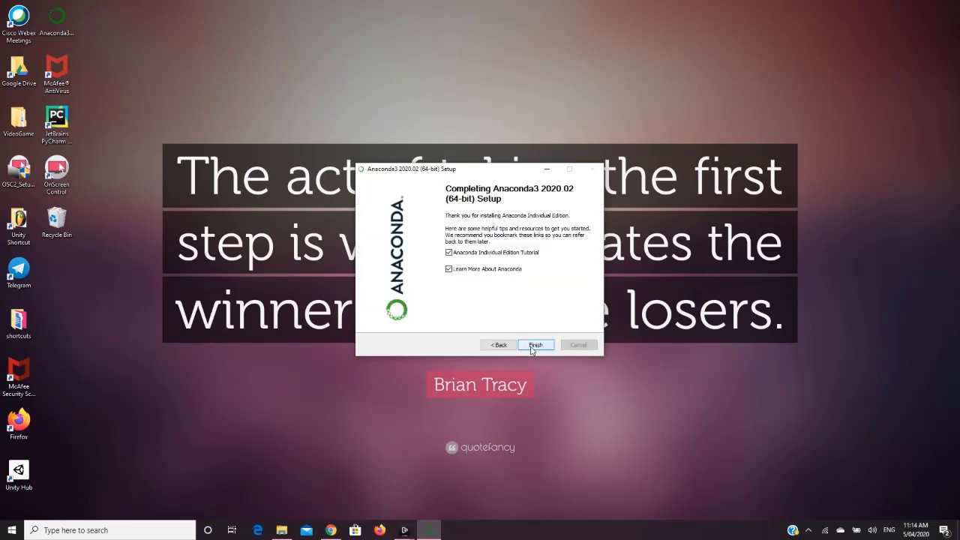
pyautogui.click(533, 344)
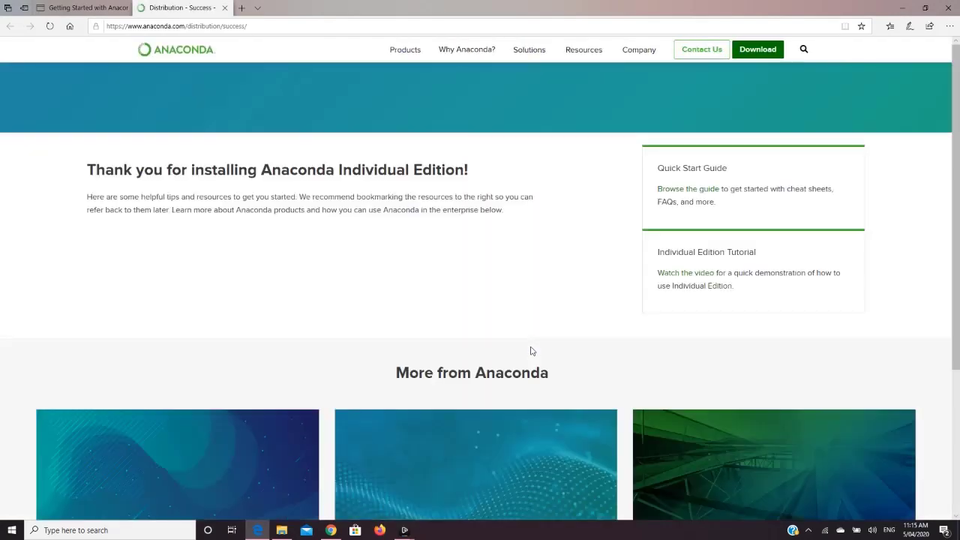
pyautogui.click(81, 9)
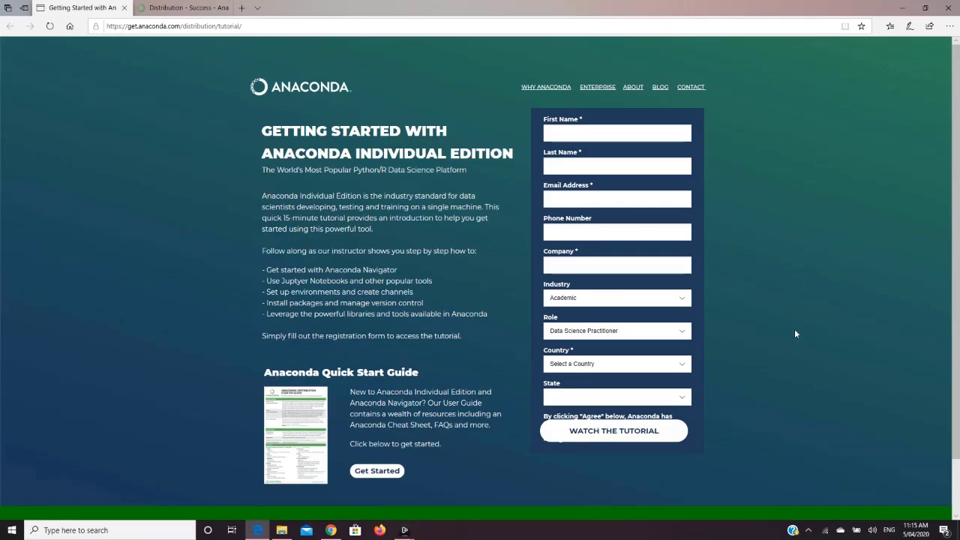
# Return to the desktop, search Windows for "anacon" and open Anaconda Navigator (anaconda3).
pyautogui.press('super+d')
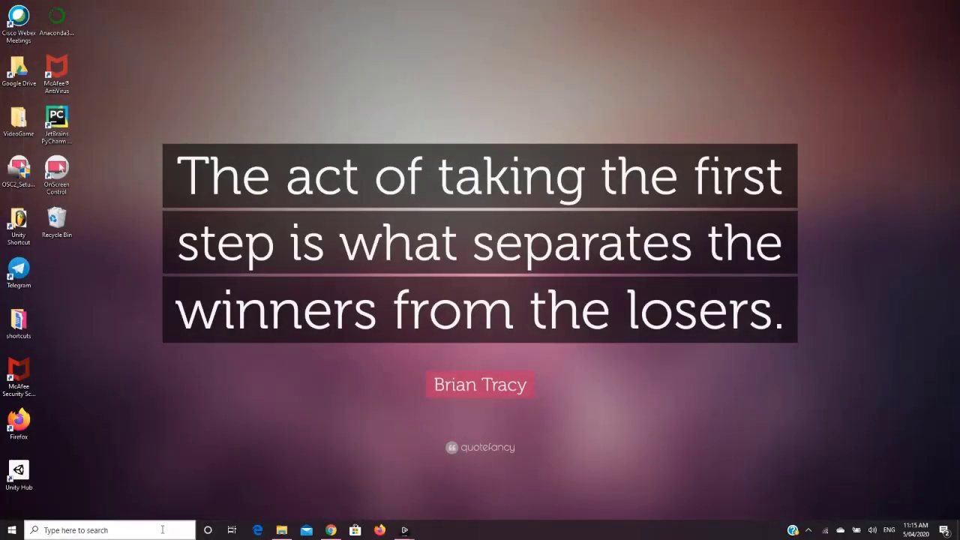
pyautogui.click(162, 530)
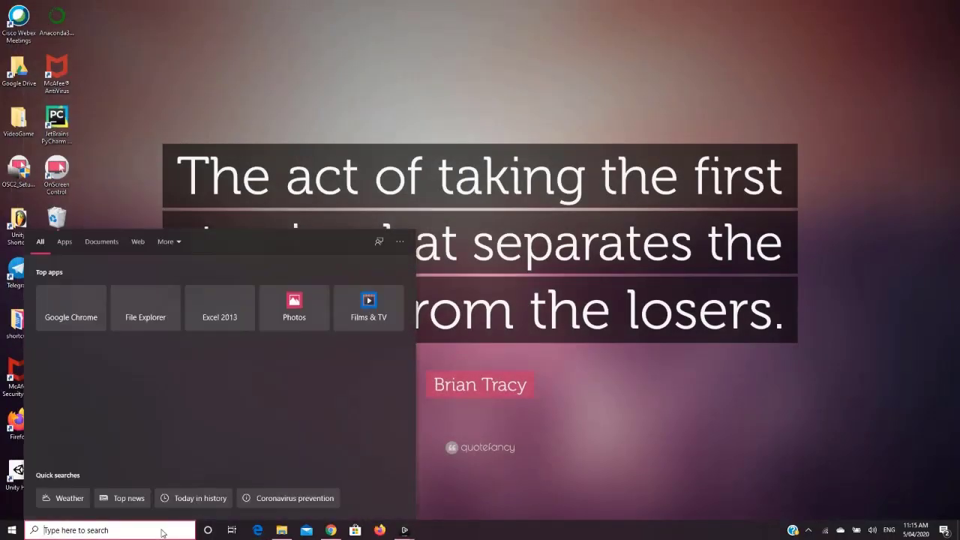
pyautogui.write('anacon')
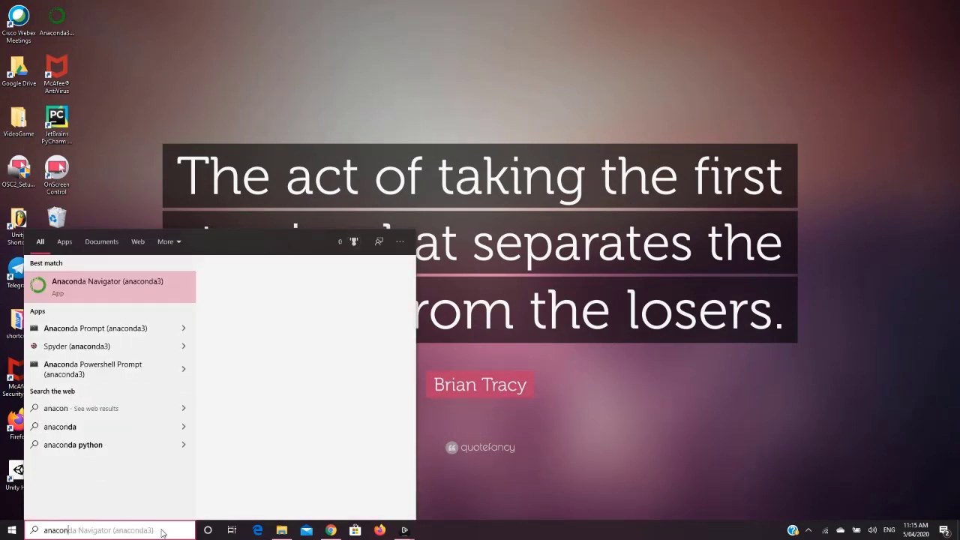
pyautogui.click(64, 296)
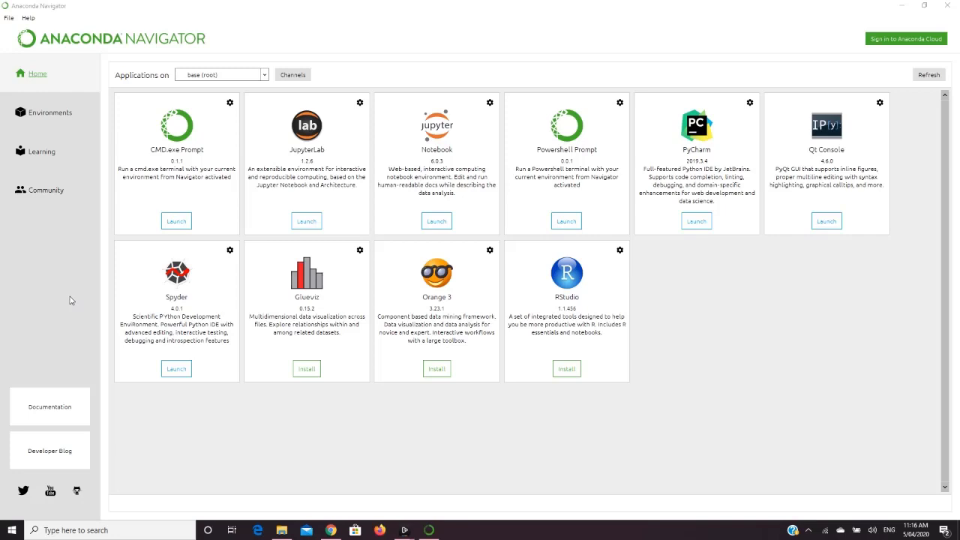
# Launch Jupyter Notebook from Anaconda Navigator and create a new Python 3 notebook.
pyautogui.click(428, 227)
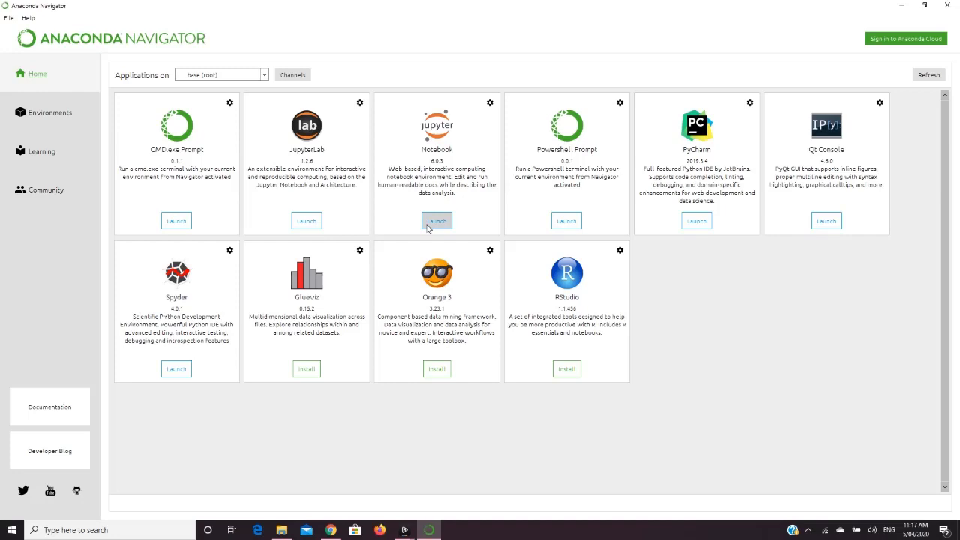
pyautogui.click(427, 227)
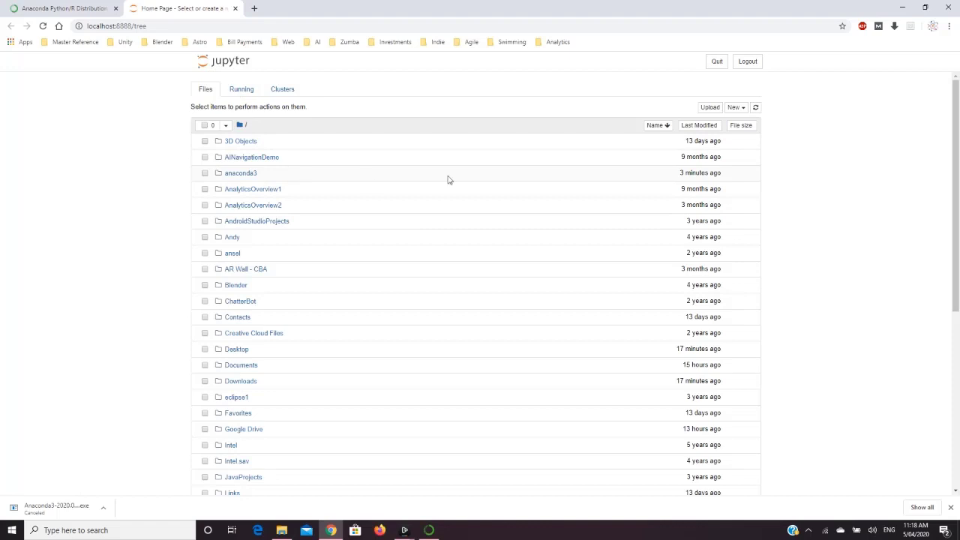
pyautogui.click(737, 110)
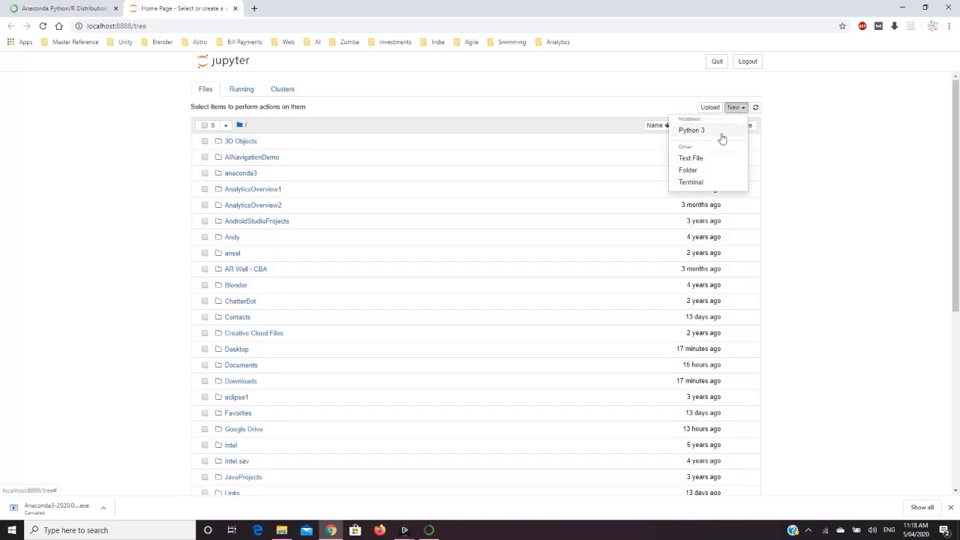
pyautogui.click(721, 138)
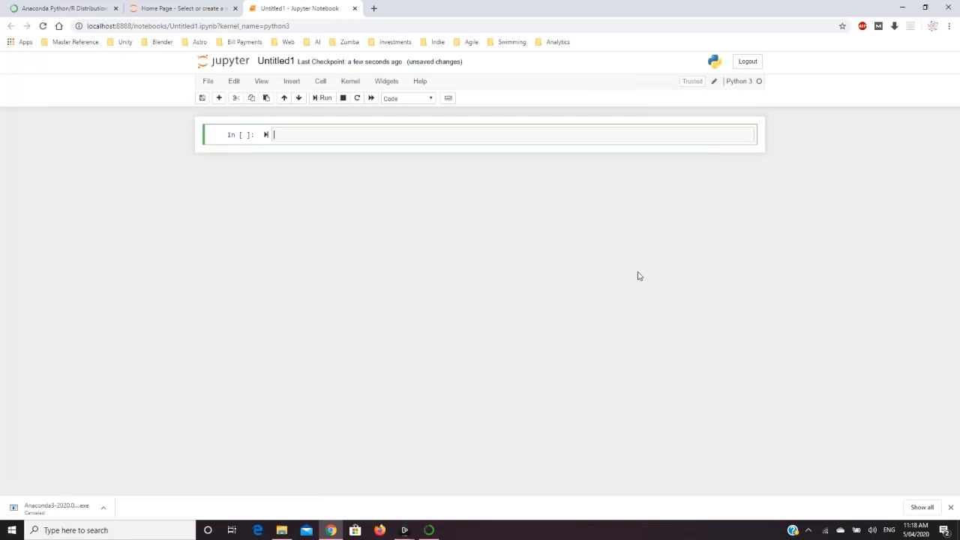
# Enter and run print("Hello World") in the first cell and 2+2 in the second cell.
pyautogui.write('print("Hello World')
pyautogui.click(324, 105)
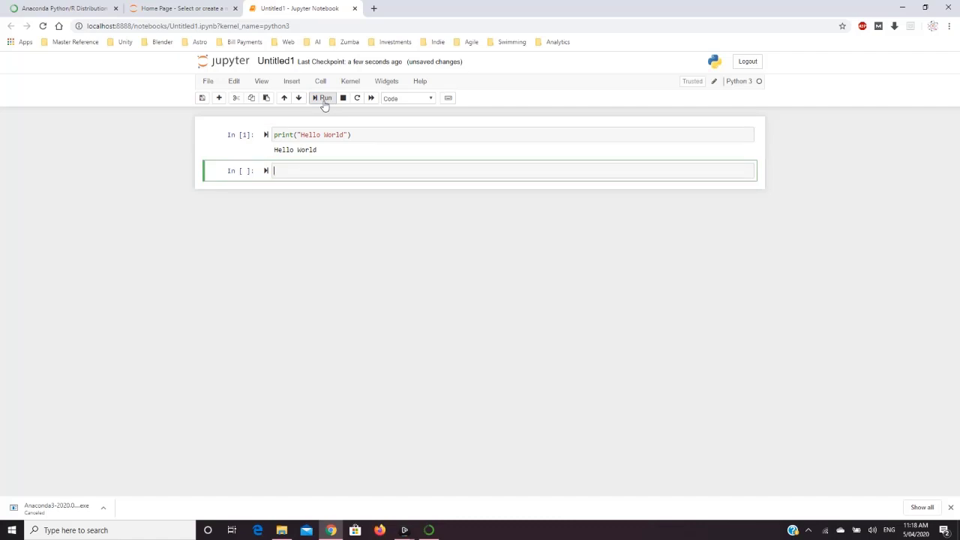
pyautogui.write('2+2')
pyautogui.click(324, 104)
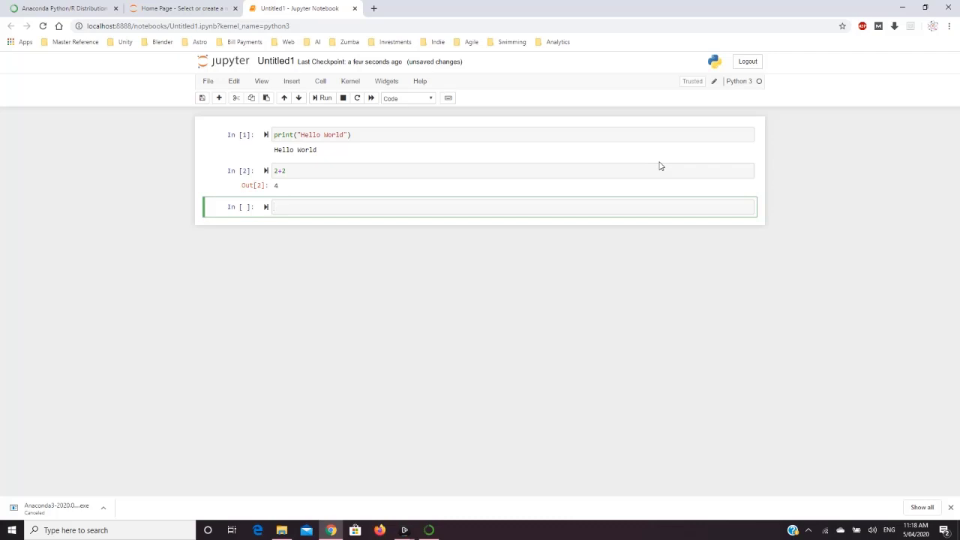
# Enter print("Hello viewers") and print("Sum of 1 + 3", 1+3) on two lines of the third cell and run it.
pyautogui.write('print("Hello viewers')
pyautogui.press('Return')
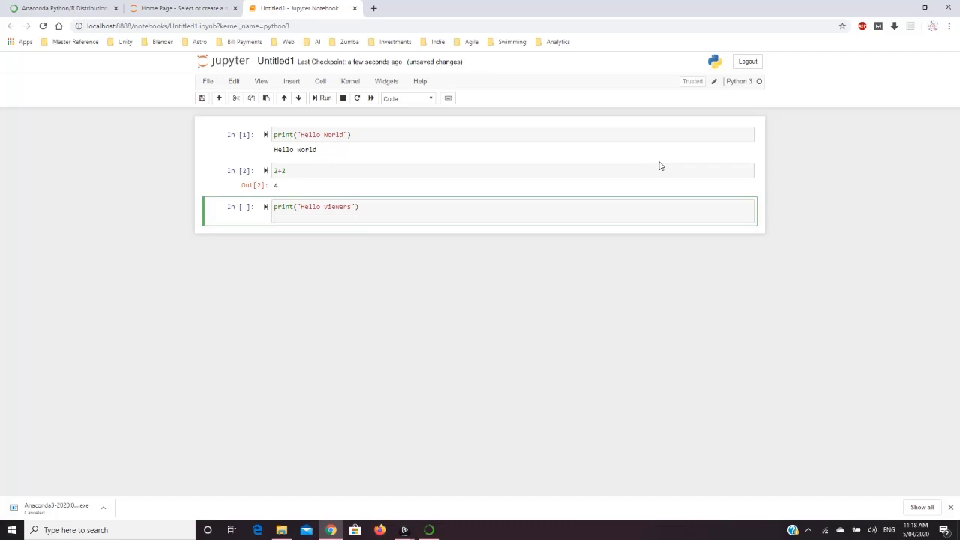
pyautogui.write('print("Sum of 1 + 3')
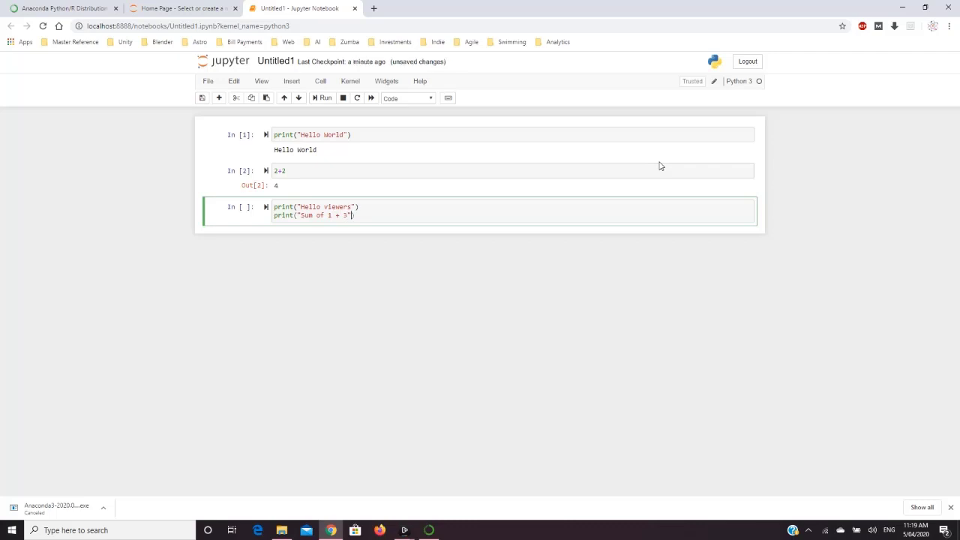
pyautogui.write('", 1+3')
pyautogui.click(322, 104)
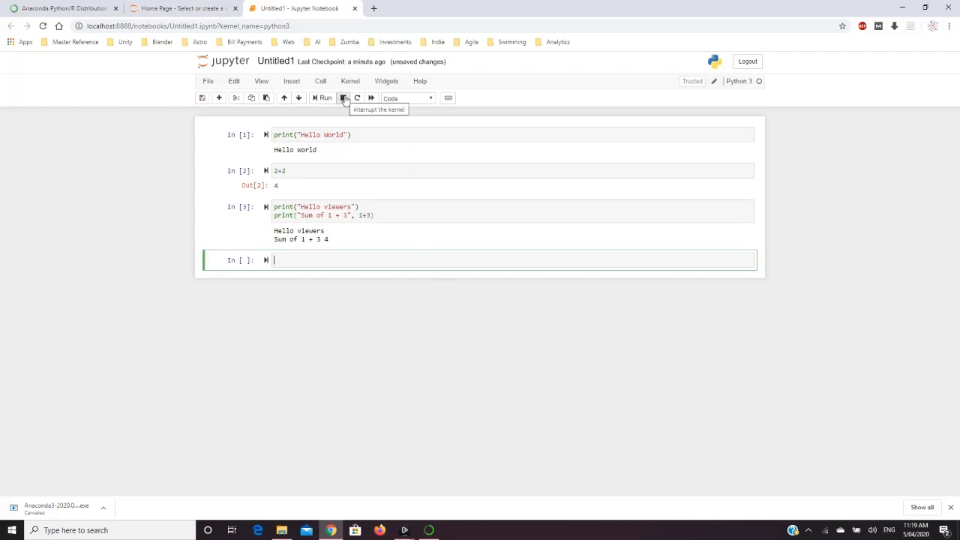
# Save the notebook under the name Test.
pyautogui.click(209, 81)
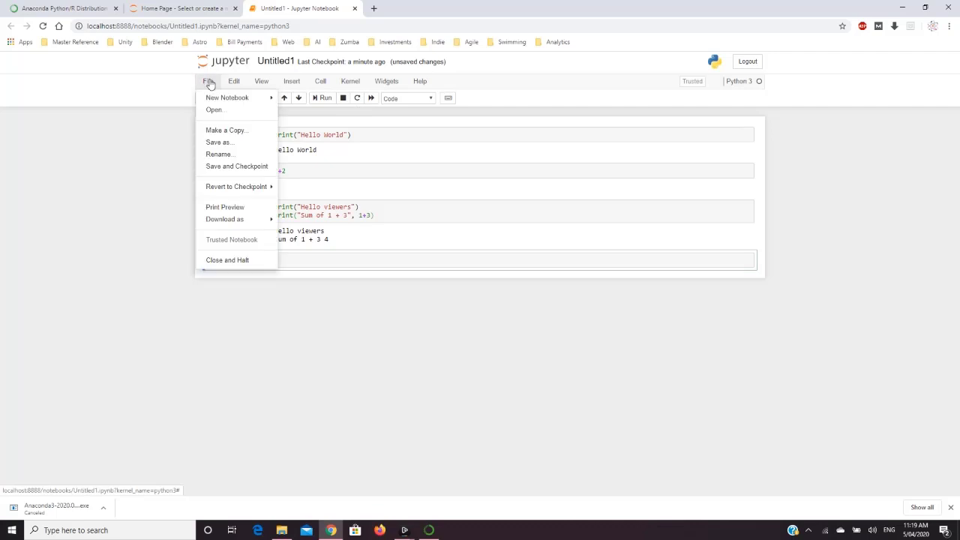
pyautogui.click(218, 143)
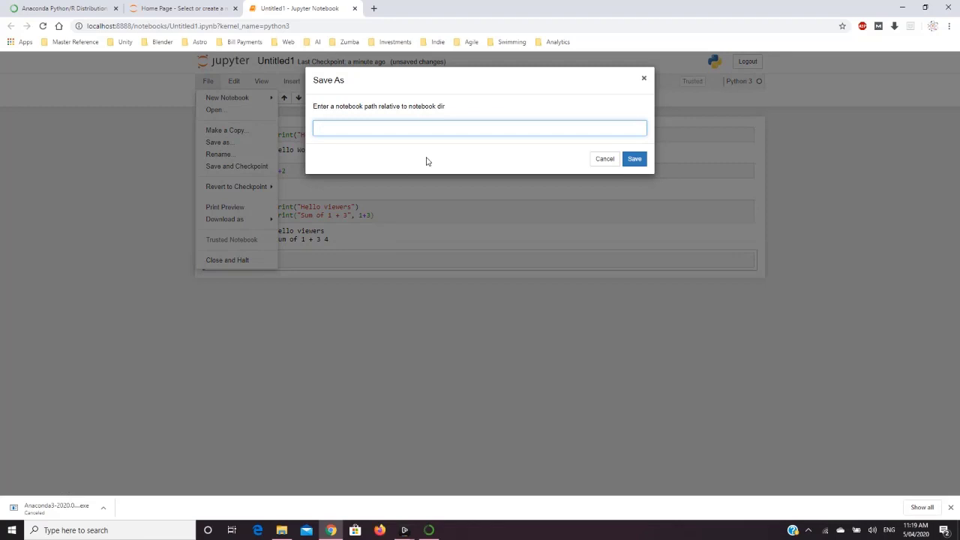
pyautogui.write('Test')
pyautogui.click(632, 161)
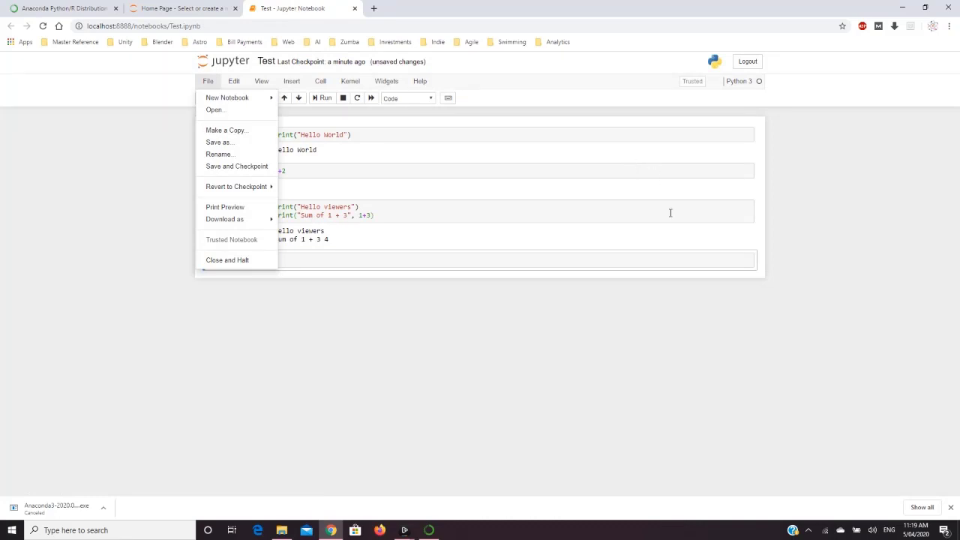
pyautogui.click(640, 330)
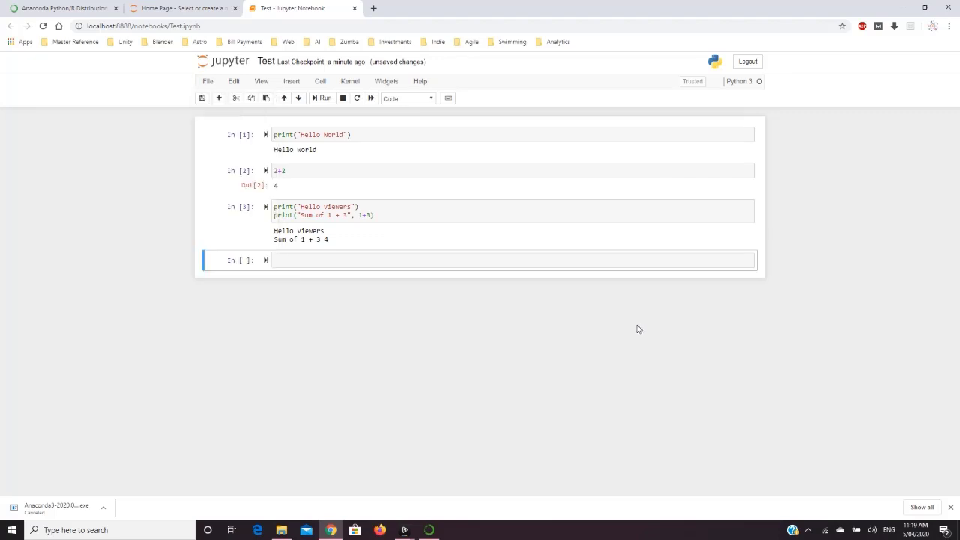
# Look through the Jupyter home page's file list for the saved Test notebook.
pyautogui.click(203, 8)
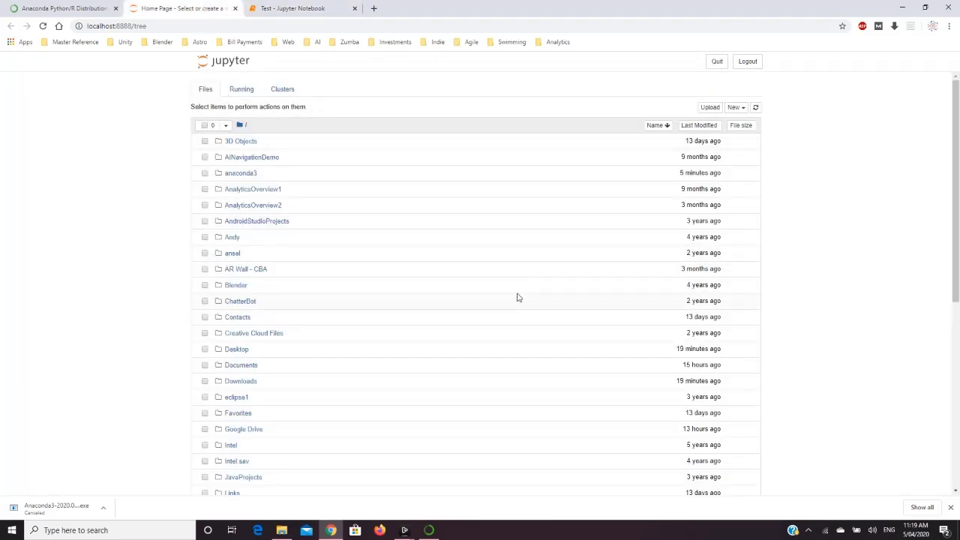
pyautogui.scroll(-5, 517, 296)
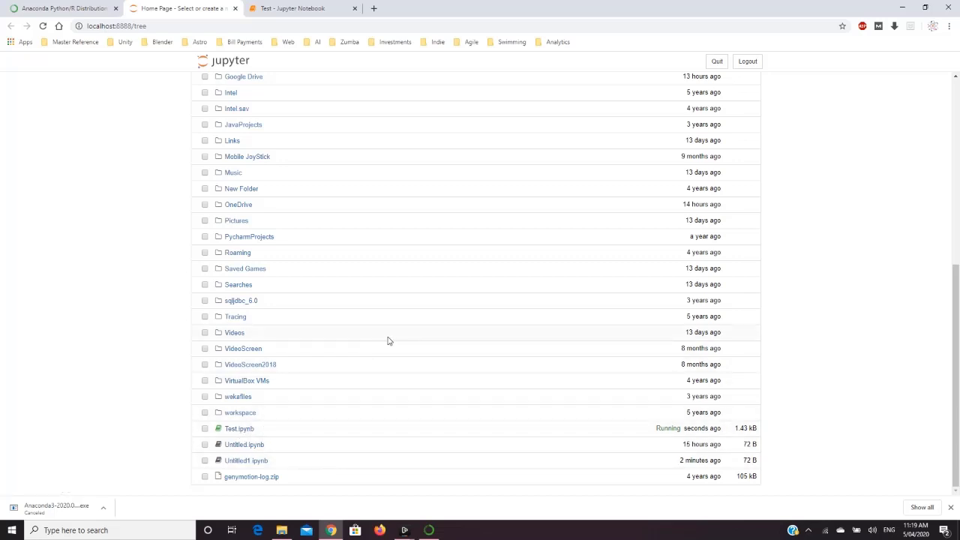
pyautogui.scroll(5, 388, 341)
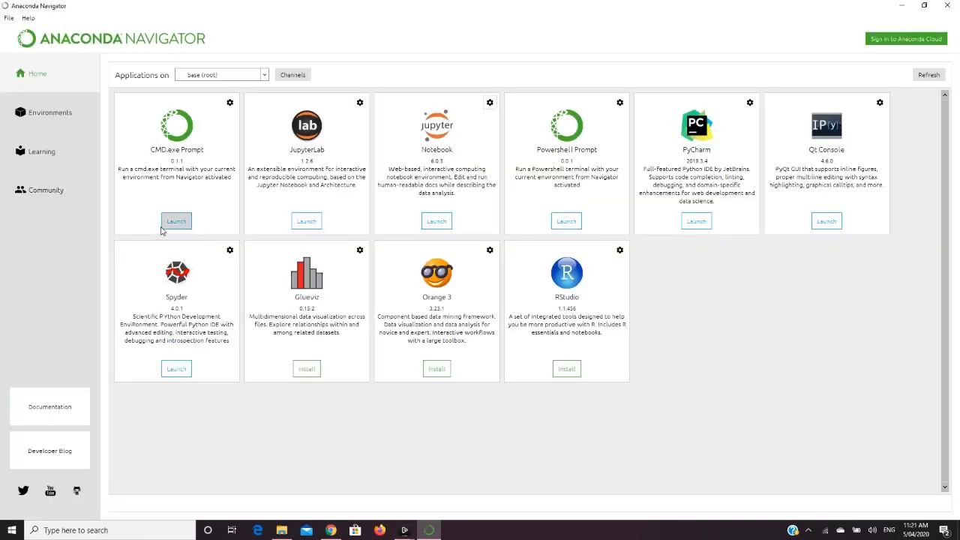
# Launch CMD.exe Prompt from Anaconda Navigator and start the Python interpreter with the python command.
pyautogui.click(172, 222)
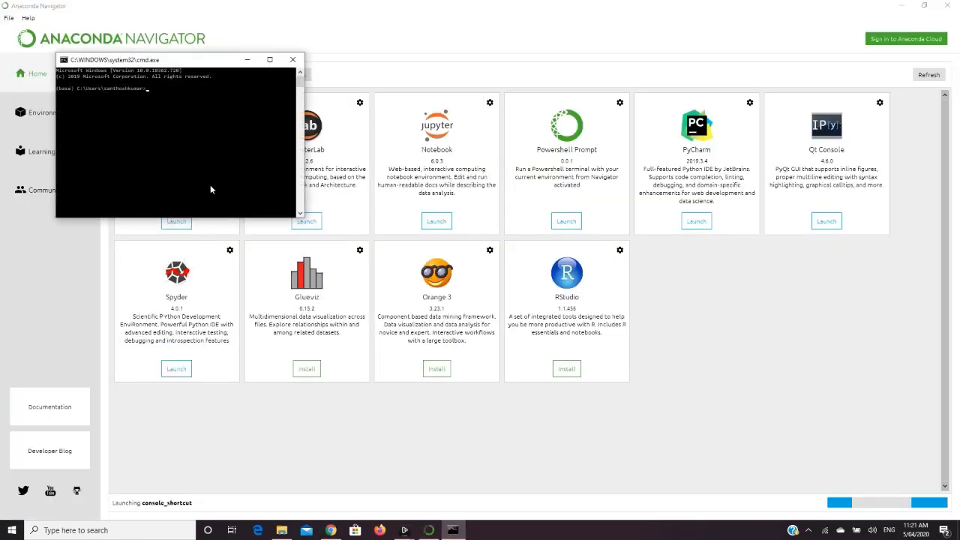
pyautogui.write('python')
pyautogui.press('Return')
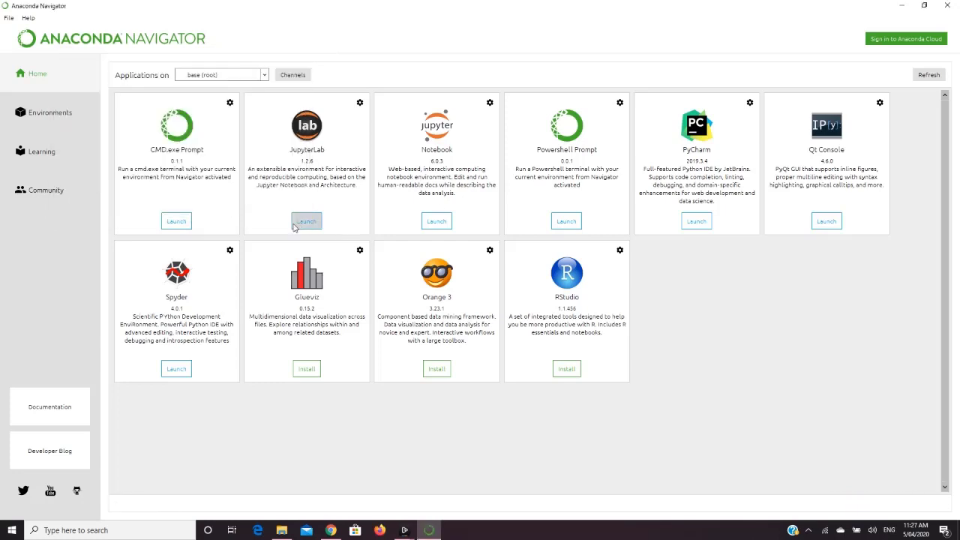
# Launch JupyterLab from Anaconda Navigator.
pyautogui.click(303, 224)
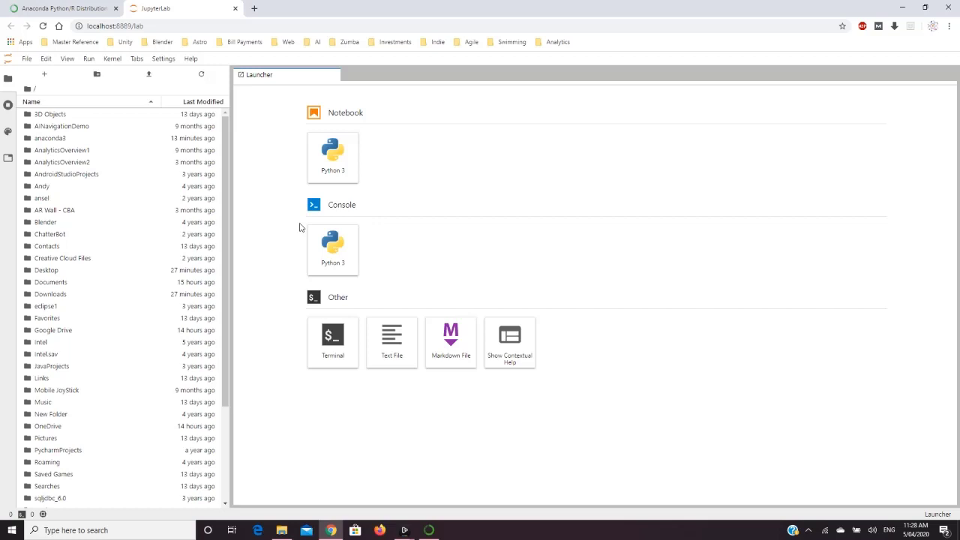
# Create a Python 3 notebook in JupyterLab and run print("Hello world") in its first cell.
pyautogui.click(340, 166)
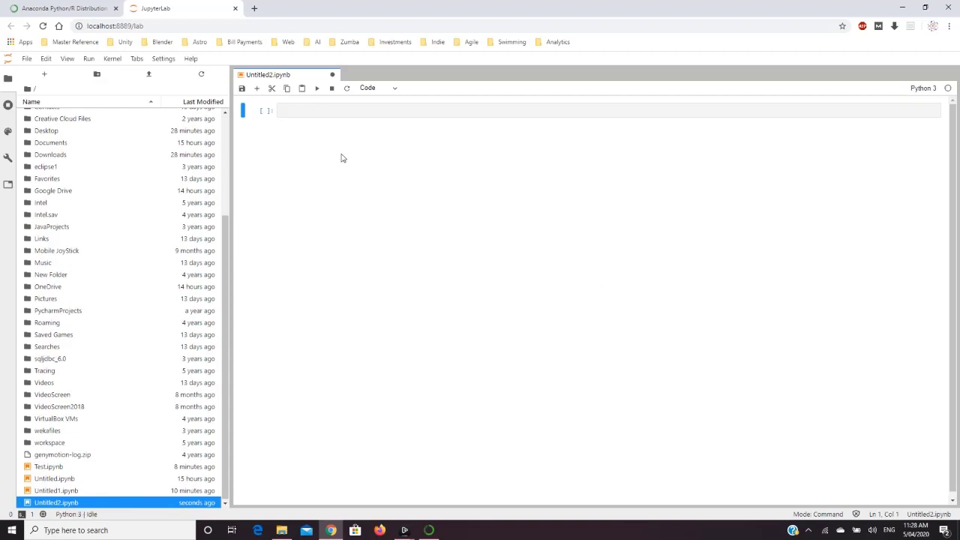
pyautogui.click(335, 112)
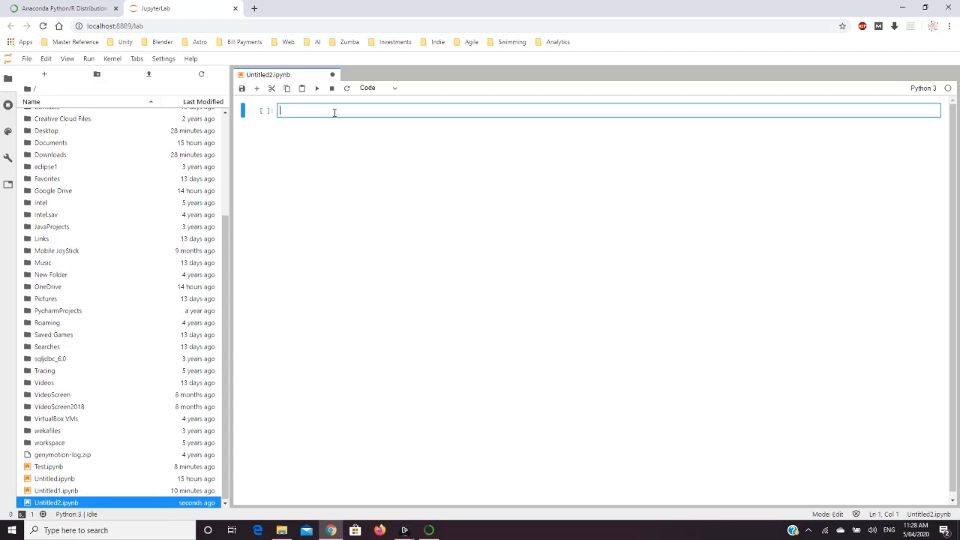
pyautogui.write('print("Hello world')
pyautogui.click(364, 112)
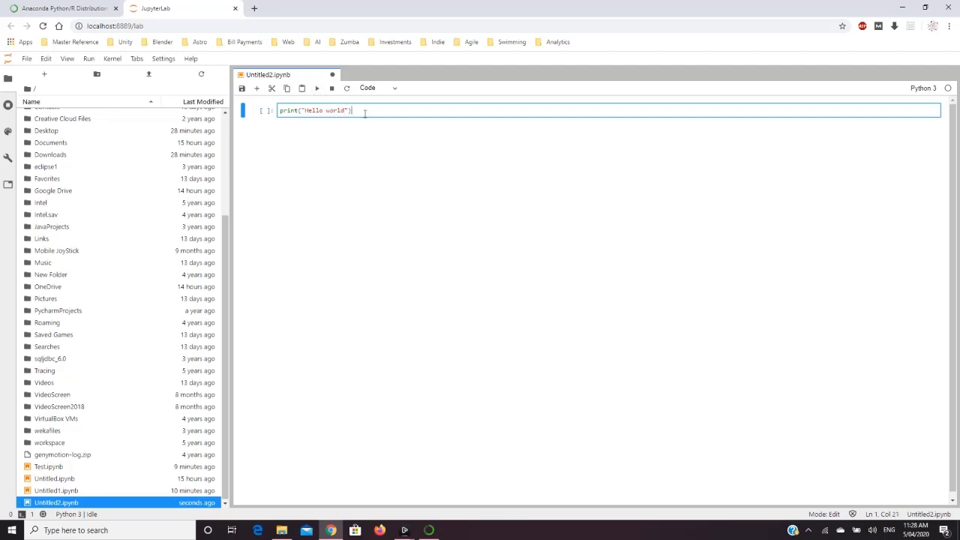
pyautogui.click(318, 89)
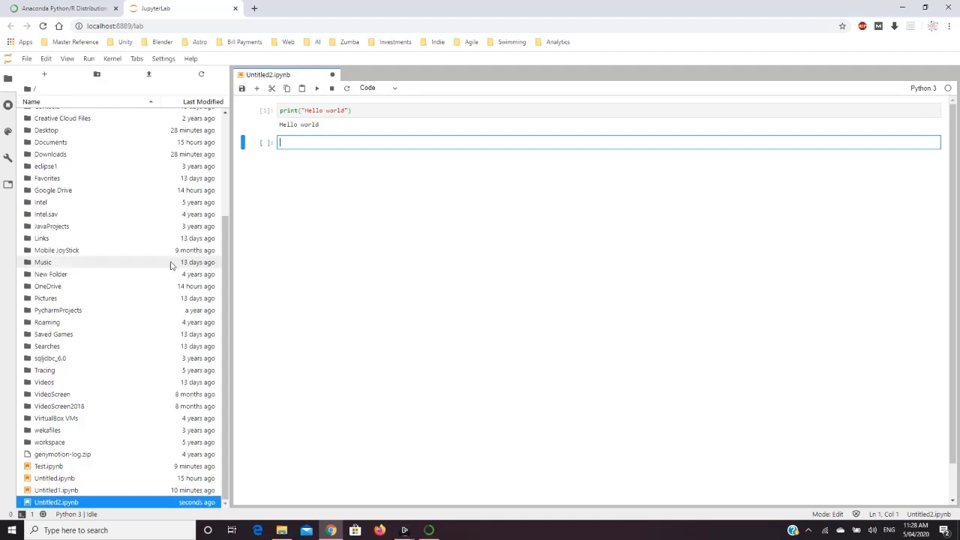
pyautogui.scroll(3, 166, 299)
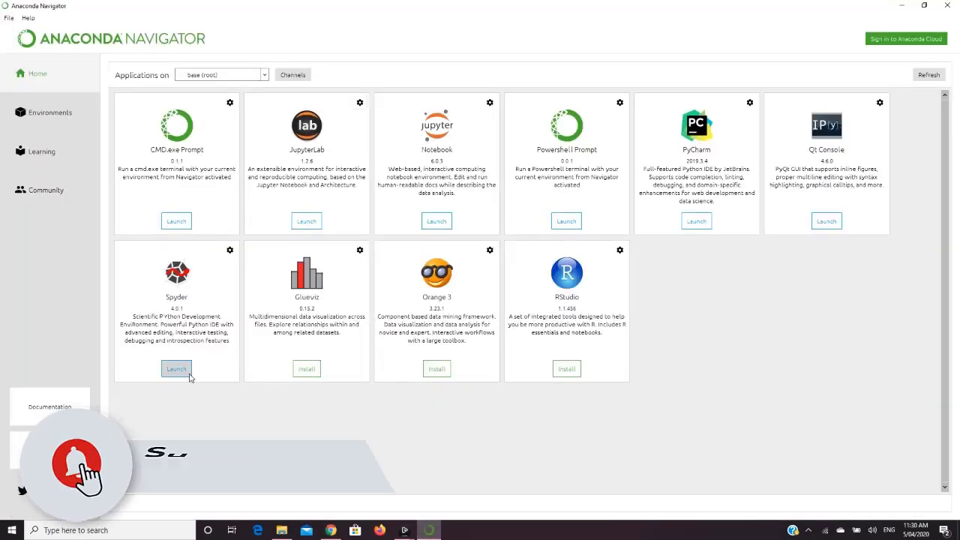
# Launch Spyder from Anaconda Navigator and run print("Hello world!") from line 9 of the untitled script.
pyautogui.click(189, 372)
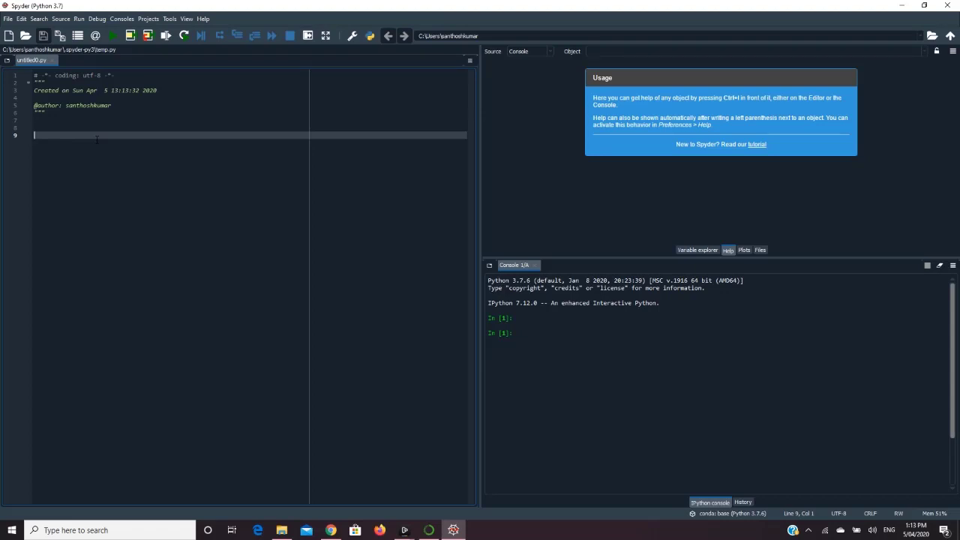
pyautogui.write('pin')
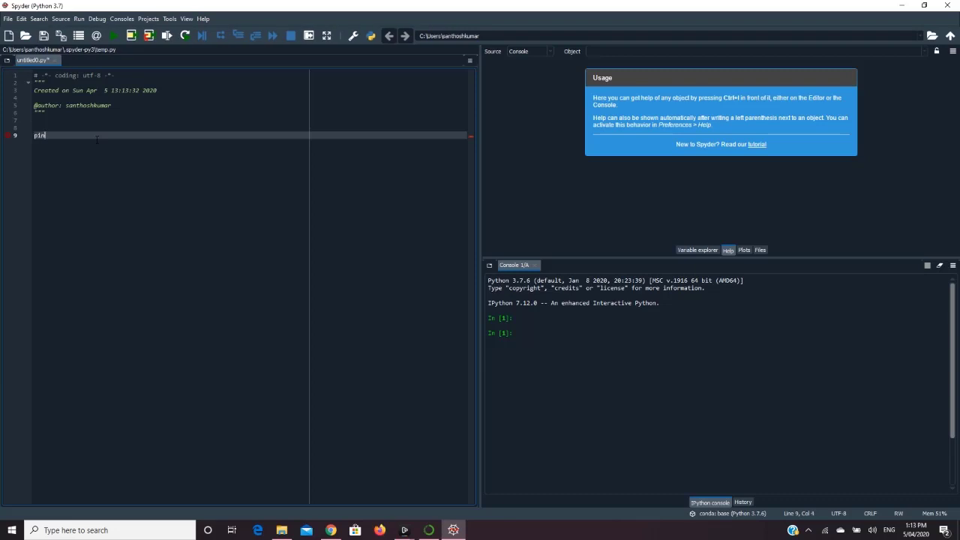
pyautogui.press('BackSpace')
pyautogui.press('BackSpace')
pyautogui.write('rint(')
pyautogui.write('"Hello')
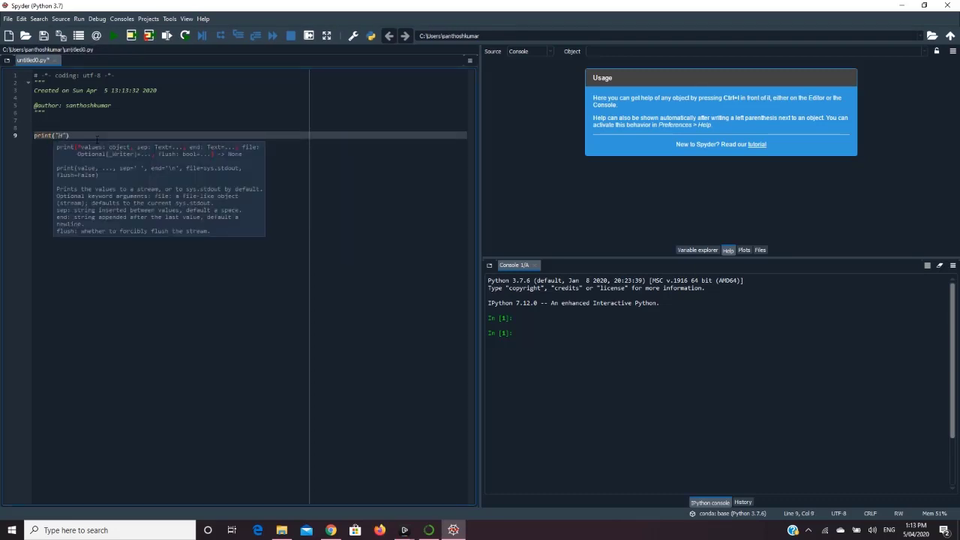
pyautogui.write(' wo')
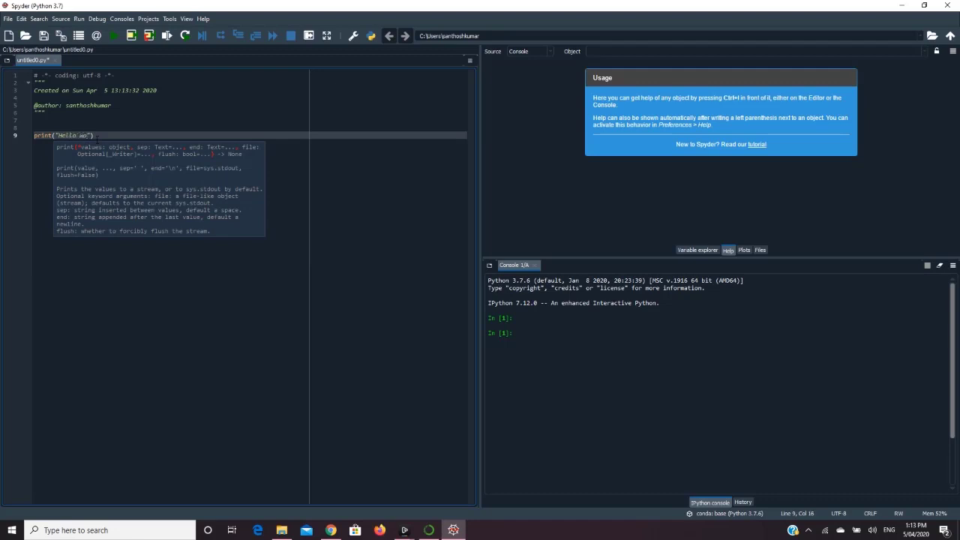
pyautogui.write('rld!"')
pyautogui.click(113, 39)
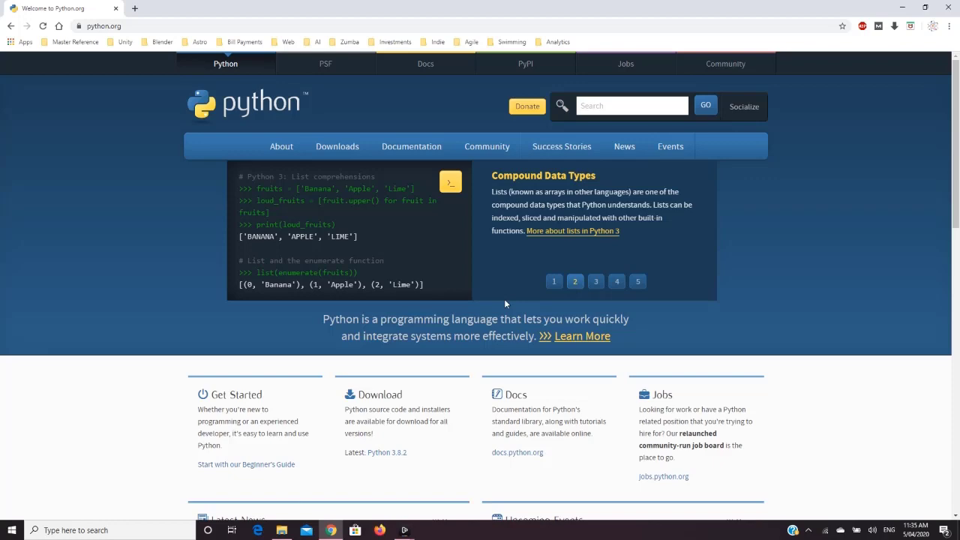
# Download the Python 3.8.2 installer for Windows from python.org and install it with the default settings.
pyautogui.scroll(-2, 504, 299)
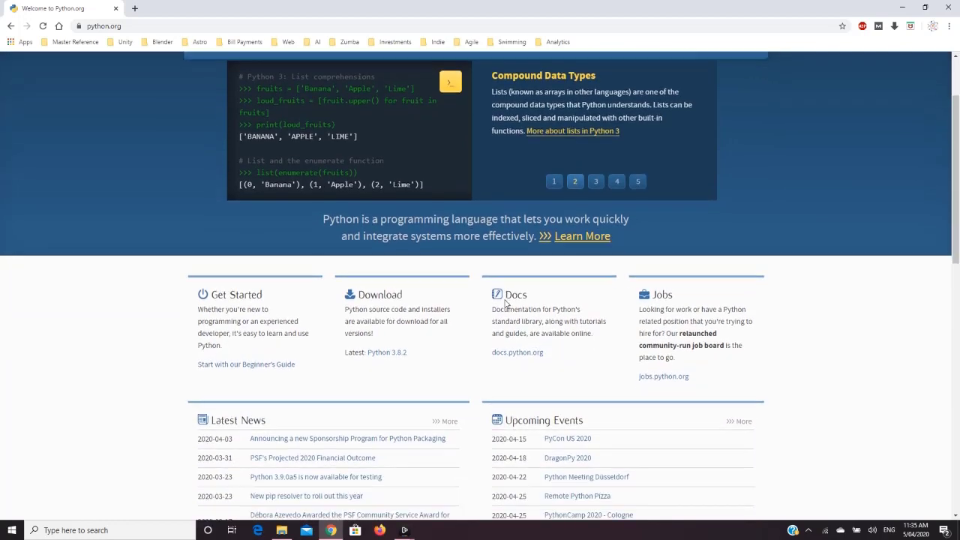
pyautogui.scroll(-2, 505, 302)
pyautogui.scroll(4, 505, 302)
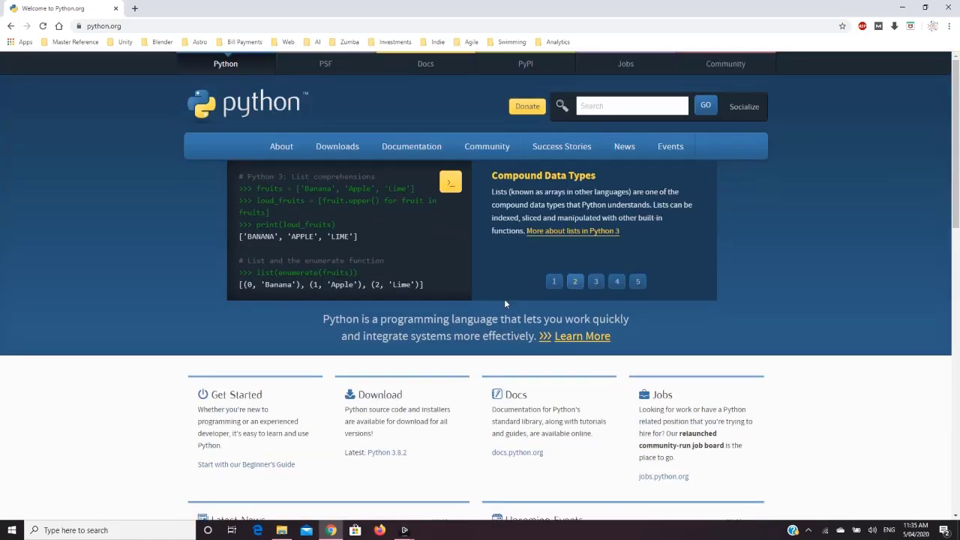
pyautogui.moveTo(330, 144)
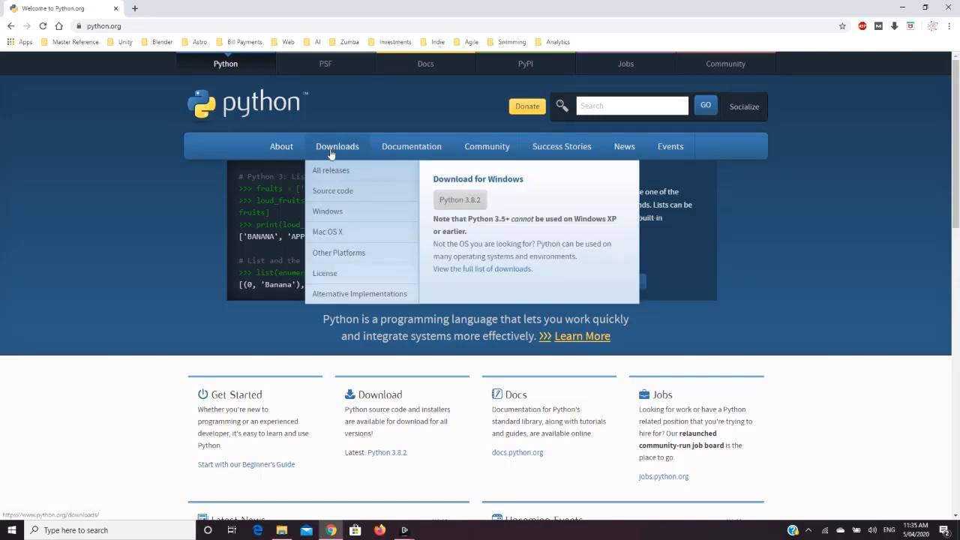
pyautogui.click(468, 200)
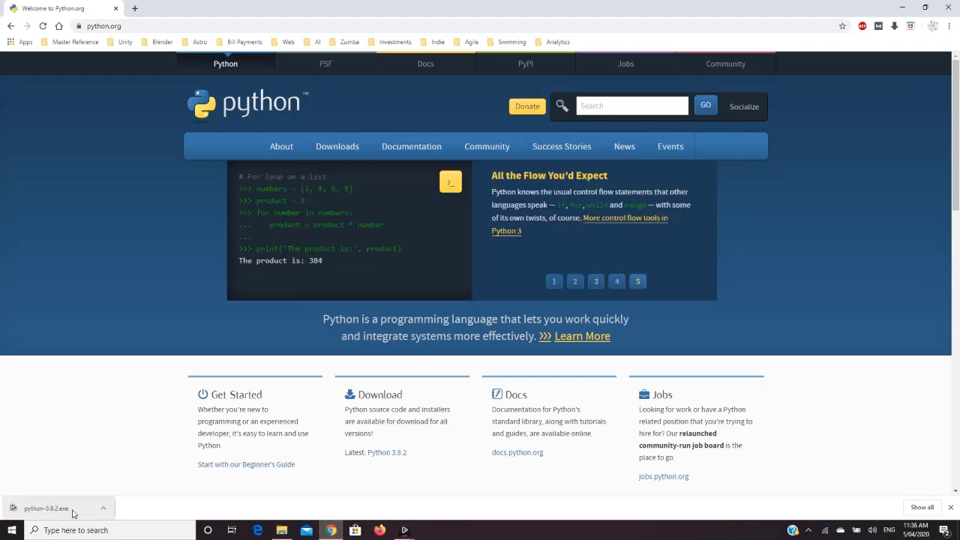
pyautogui.click(73, 513)
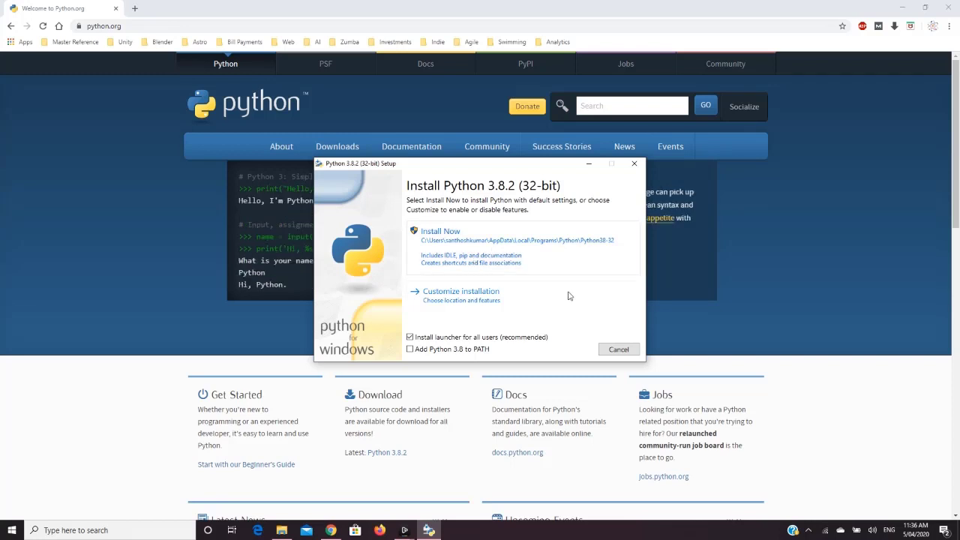
pyautogui.click(450, 240)
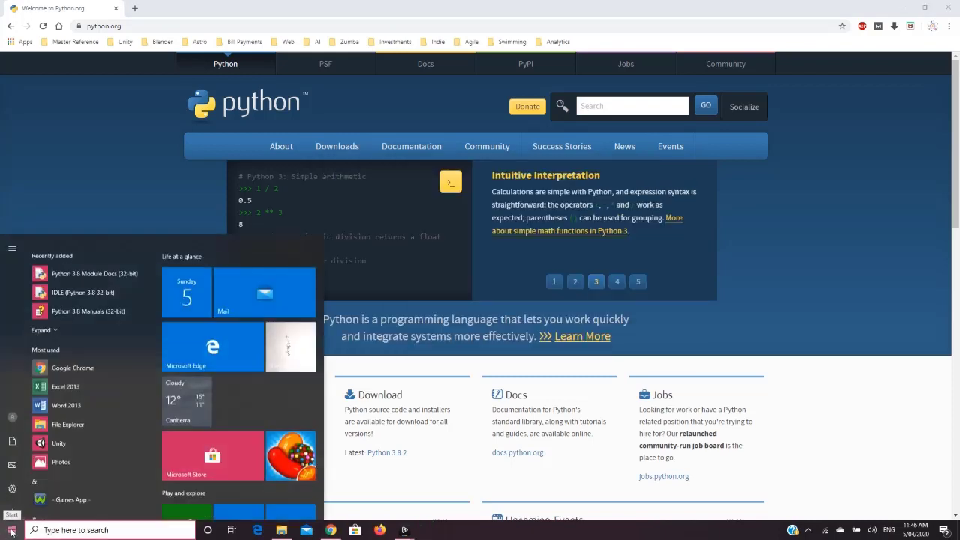
# Launch IDLE (Python 3.8 32-bit) from the recently added Windows programs.
pyautogui.click(12, 530)
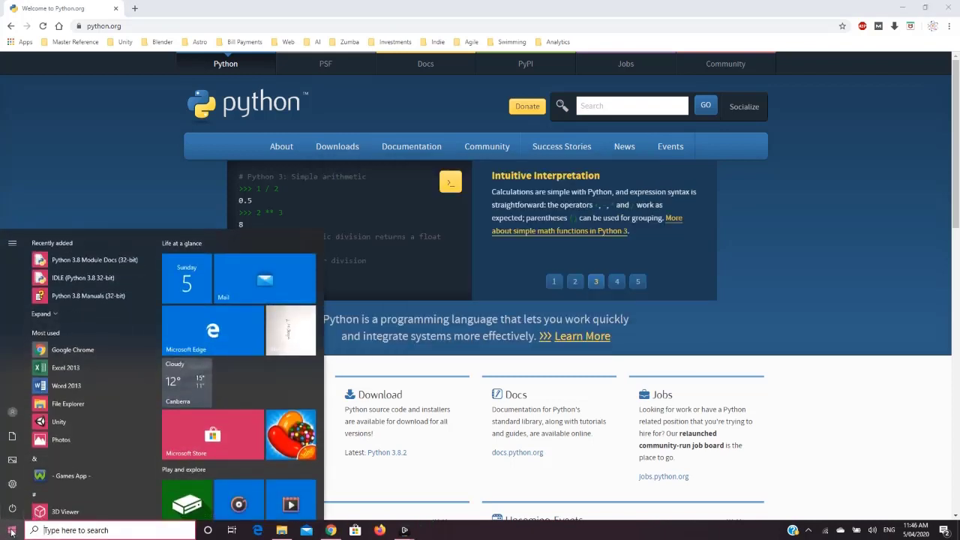
pyautogui.click(95, 276)
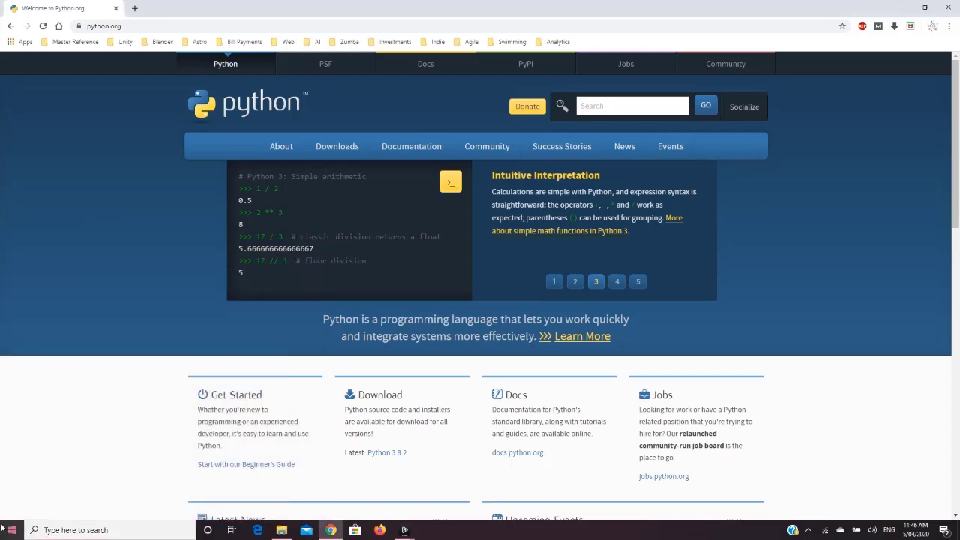
pyautogui.click(3, 531)
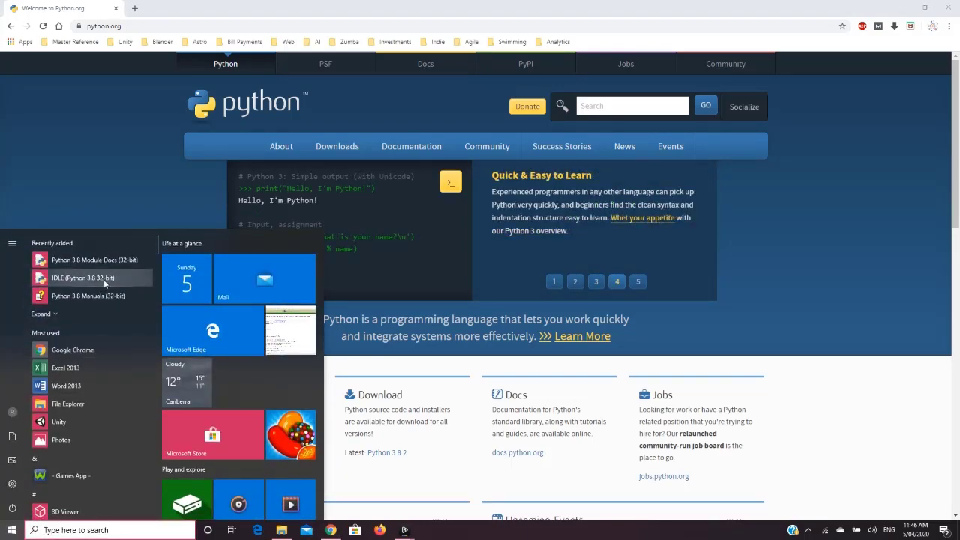
pyautogui.click(103, 279)
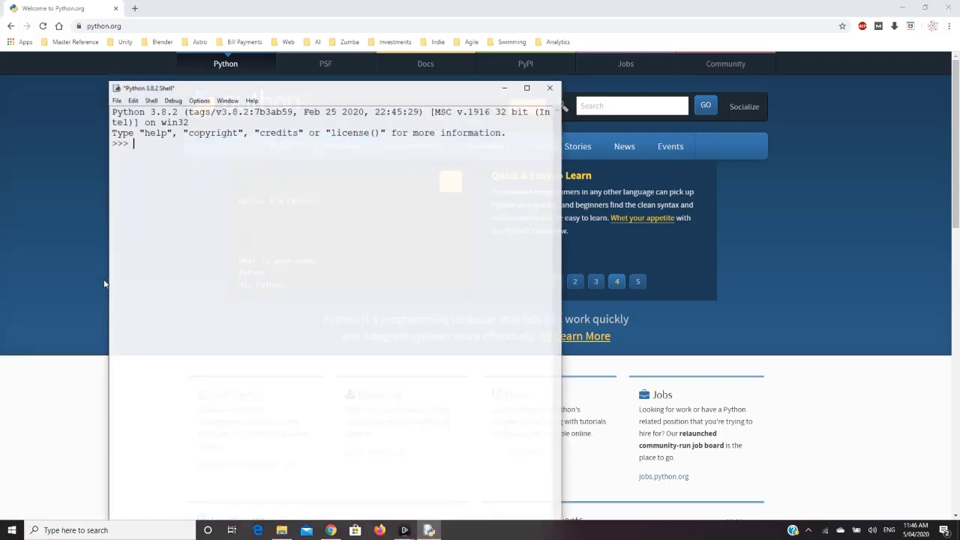
# Create a new script file in IDLE containing print("Hello World!!").
pyautogui.click(115, 99)
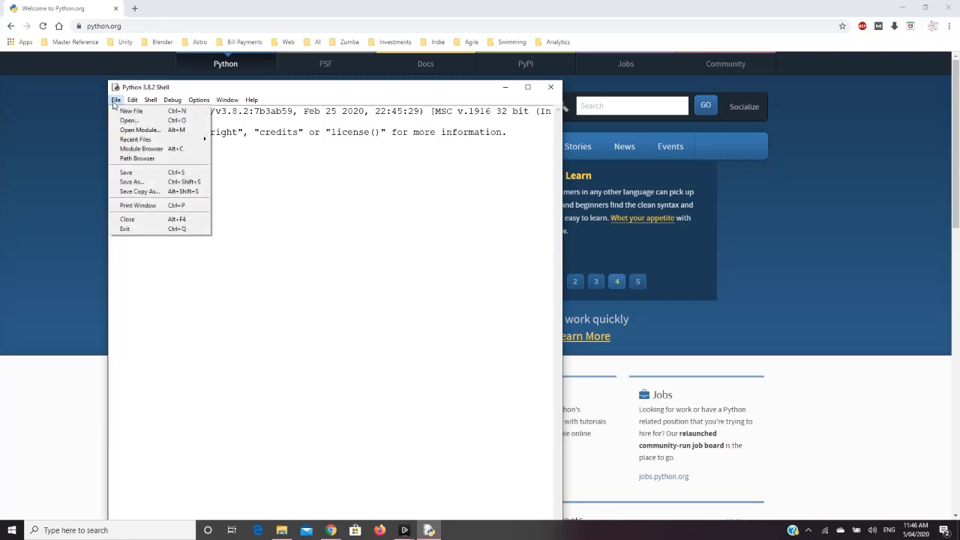
pyautogui.click(125, 111)
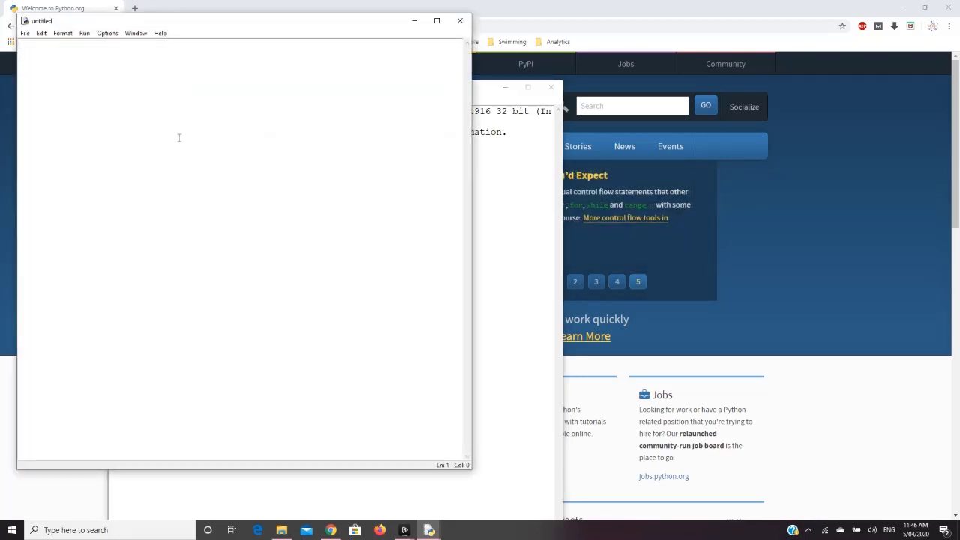
pyautogui.write('print("Hello Wor')
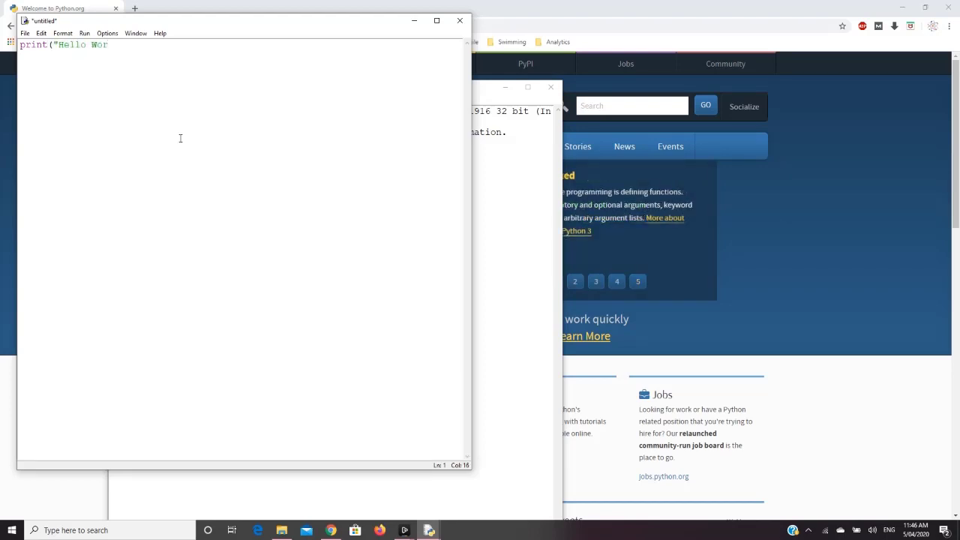
pyautogui.write('ld!!")')
# Save the script to the Desktop as Testpython and run it as a module.
pyautogui.click(25, 33)
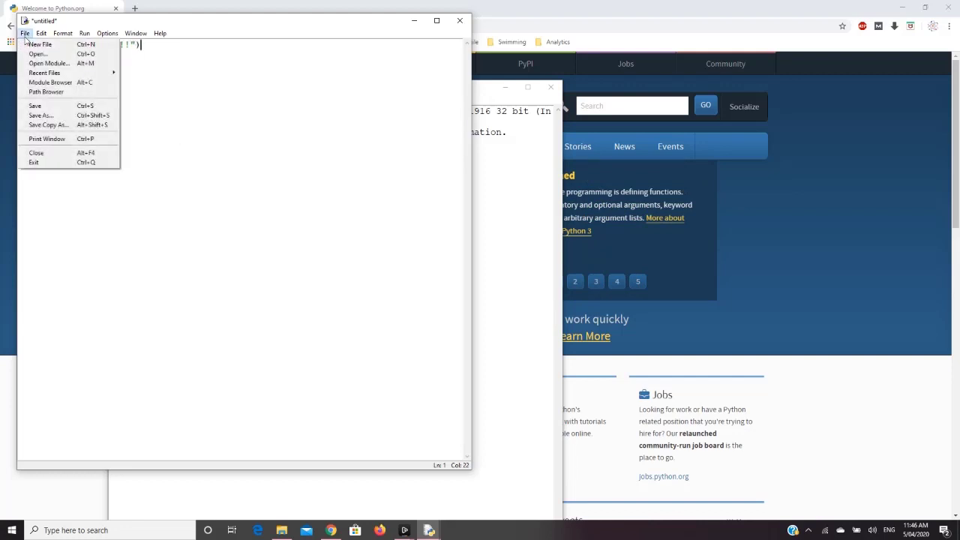
pyautogui.click(43, 107)
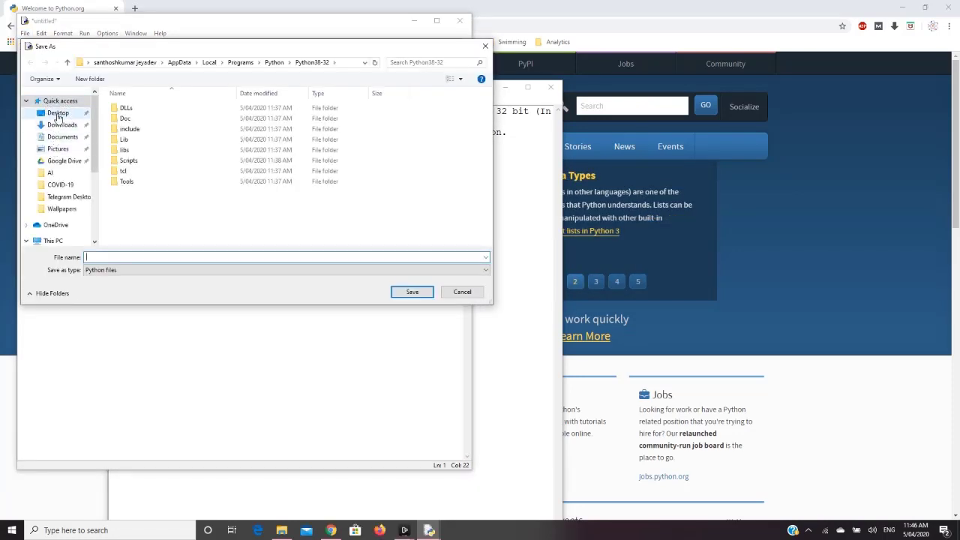
pyautogui.click(58, 114)
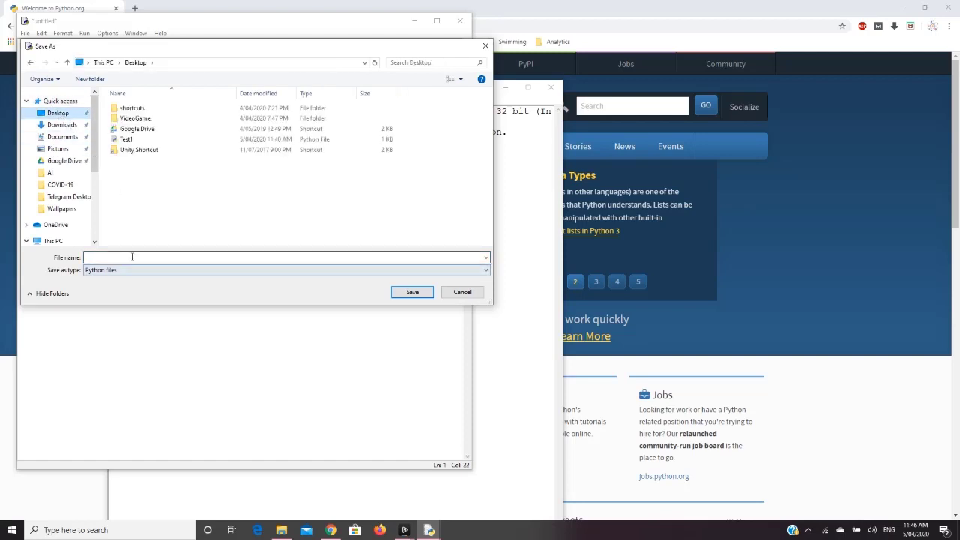
pyautogui.write('Tes')
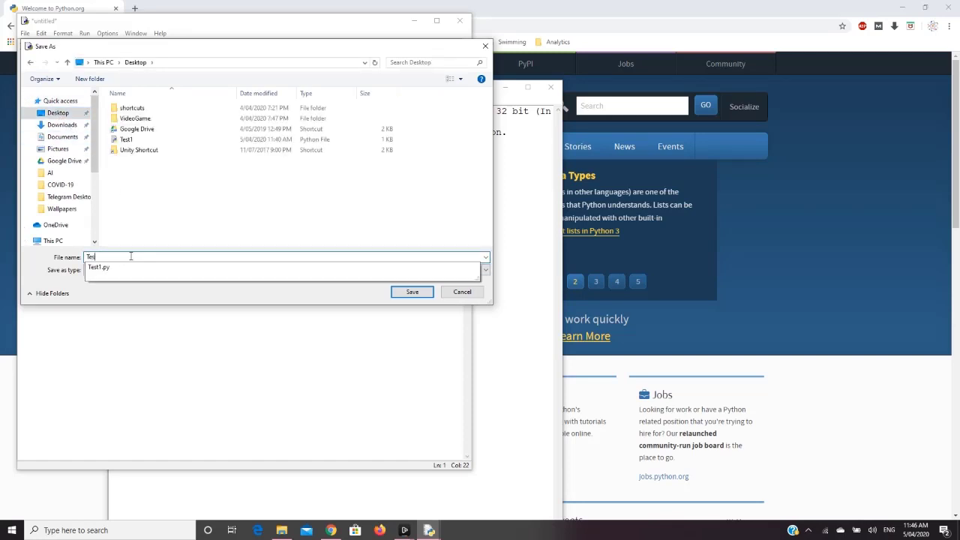
pyautogui.write('tpython')
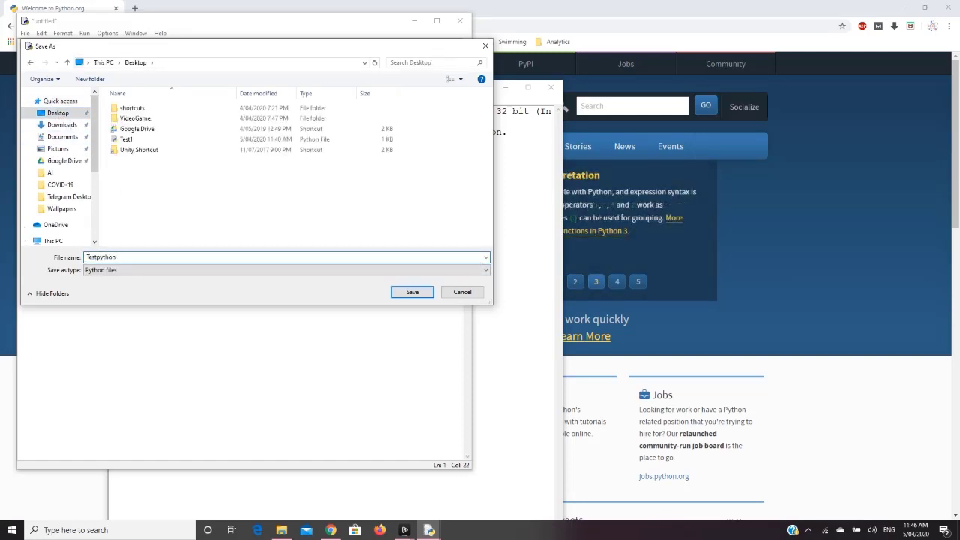
pyautogui.click(412, 292)
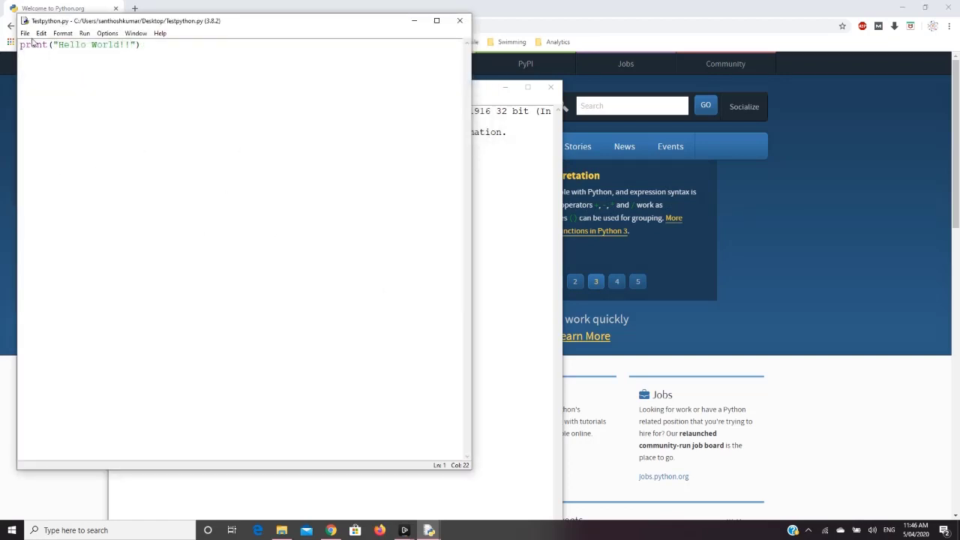
pyautogui.click(80, 34)
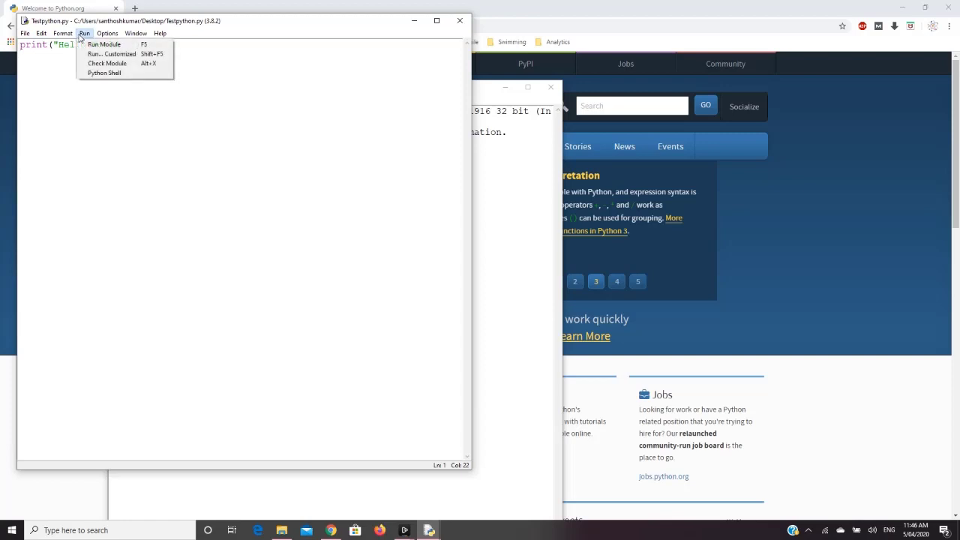
pyautogui.click(89, 43)
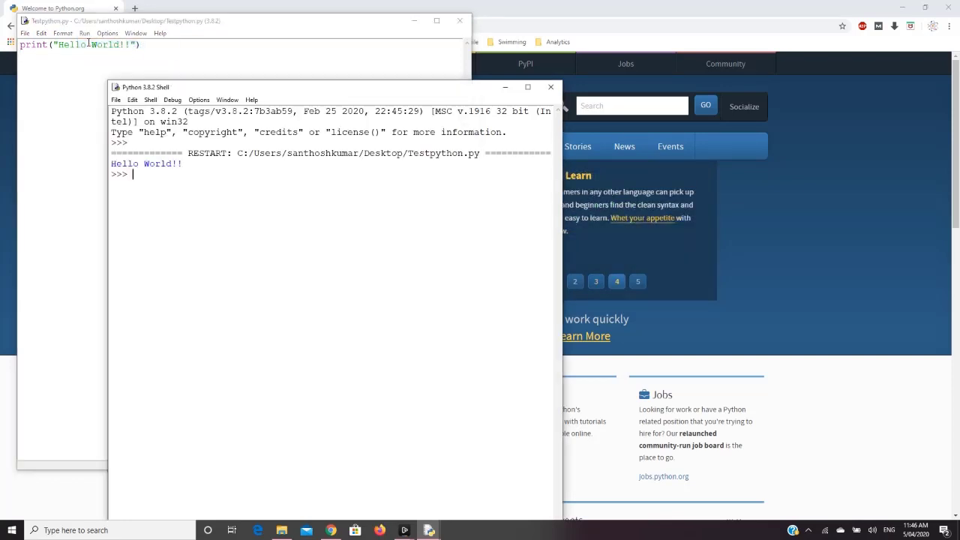